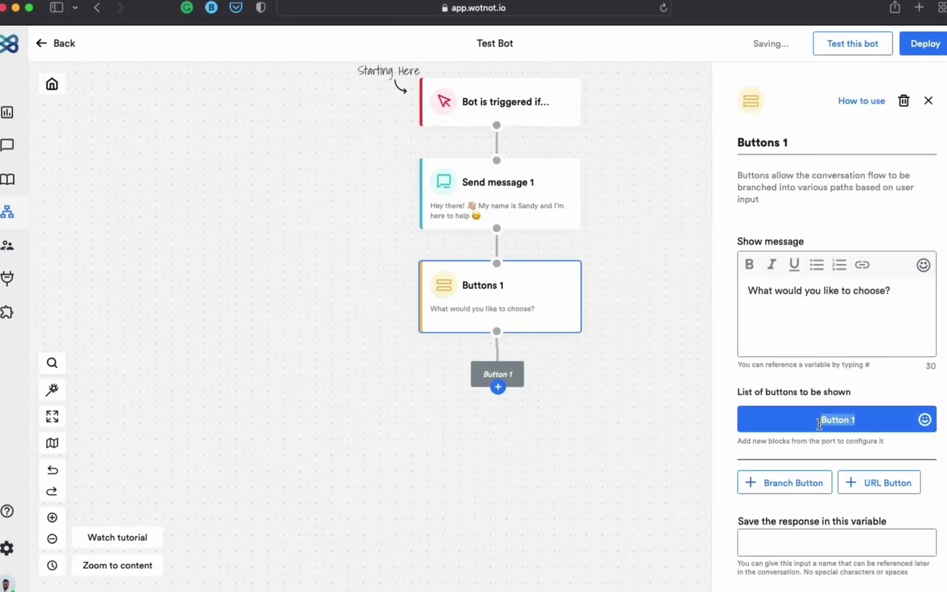
Step: Label Buttons 1's choices Product inquiry, Create ticket and FAQs, then auto-arrange the flow
click(785, 526)
text(Product inquiryCreate ticket)
click(792, 538)
text(FAQs)
click(41, 392)
Step: Add a Form block under Product inquiry followed by an email step to the recipient's address
click(505, 389)
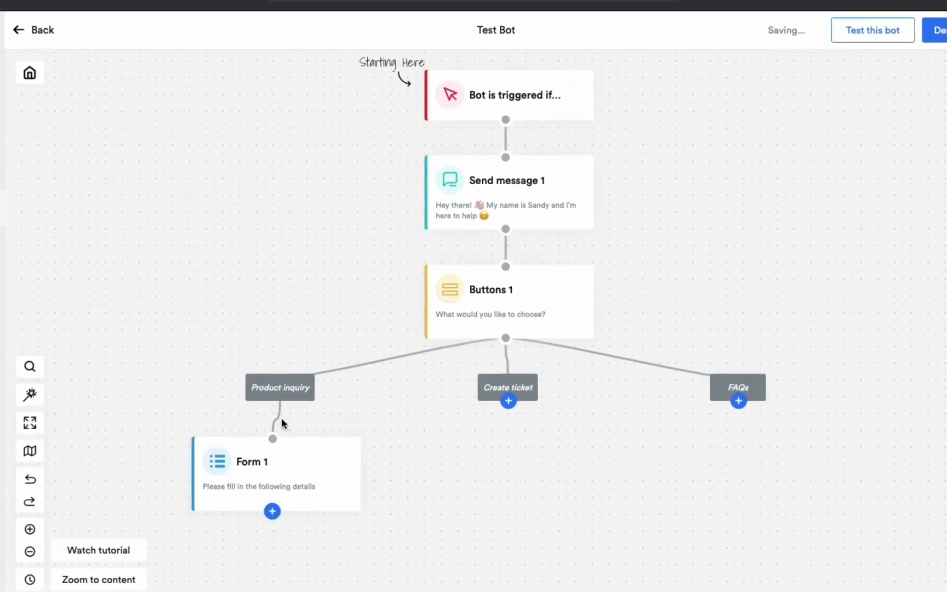
click(273, 510)
key(Return)
Step: Add Collect Input blocks under Create ticket, asking 'Can you please describe the problem?', and under FAQs
click(509, 404)
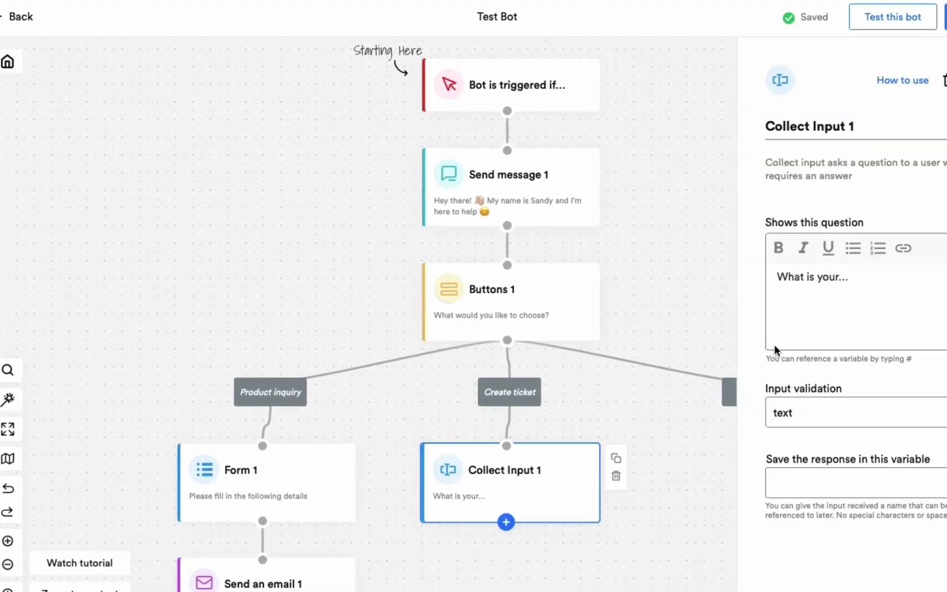
click(836, 296)
text(Can you please describe the problem?)
click(786, 482)
click(742, 440)
click(759, 407)
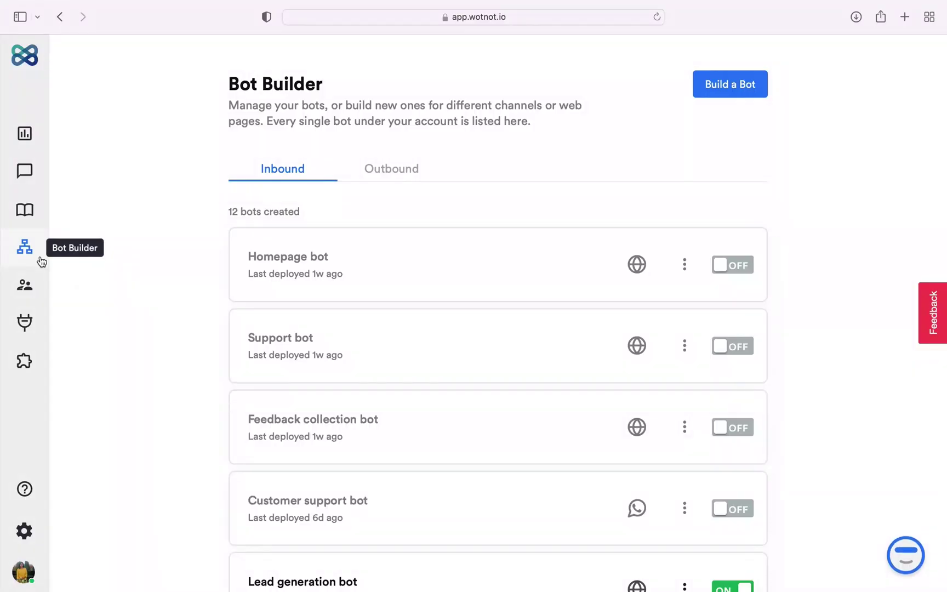
Step: Browse the 12 inbound bots, view the Outbound tab's three bots, then return to Inbound
scroll(91, 296, down, 10)
scroll(91, 297, up, 10)
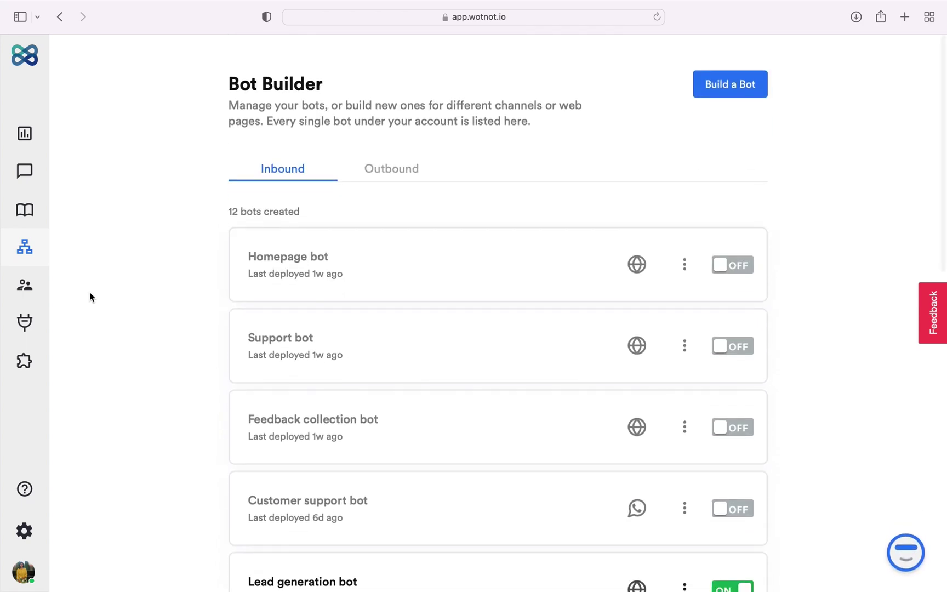
scroll(90, 297, down, 1)
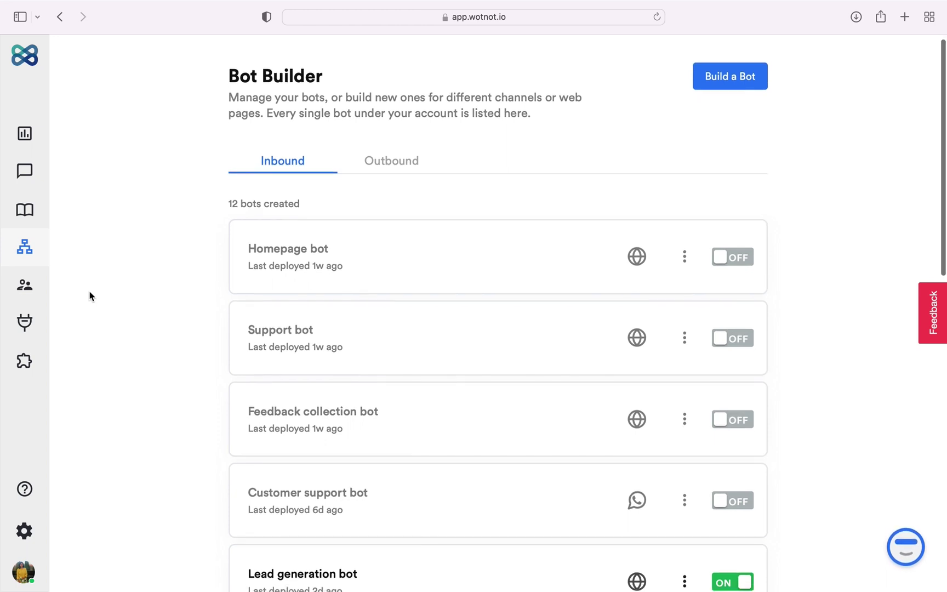
scroll(265, 205, down, 1)
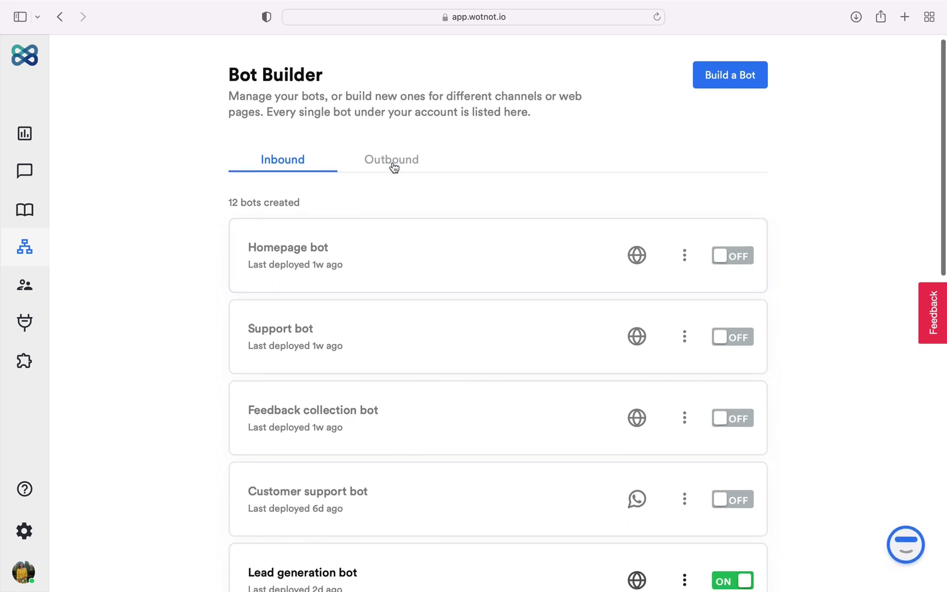
click(396, 154)
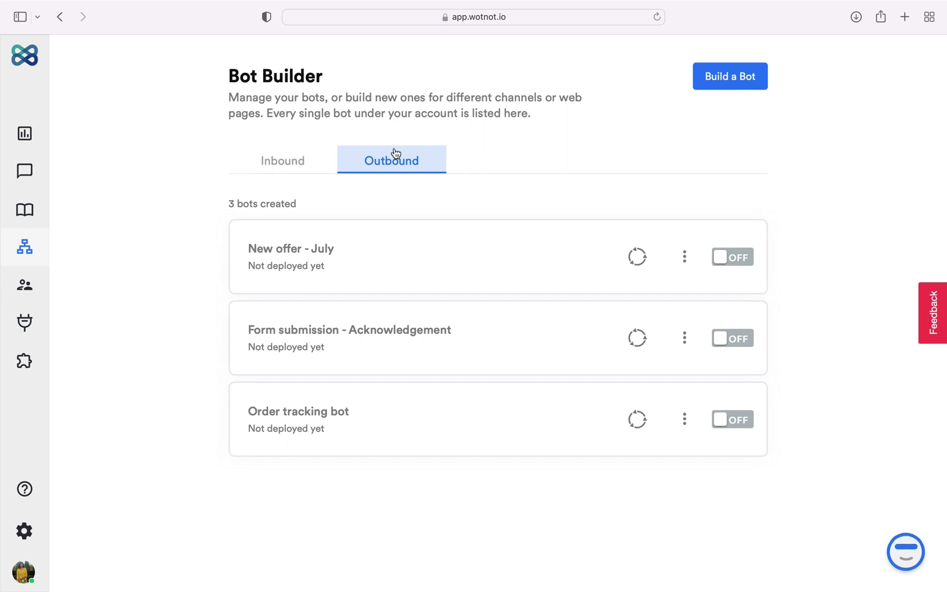
click(322, 164)
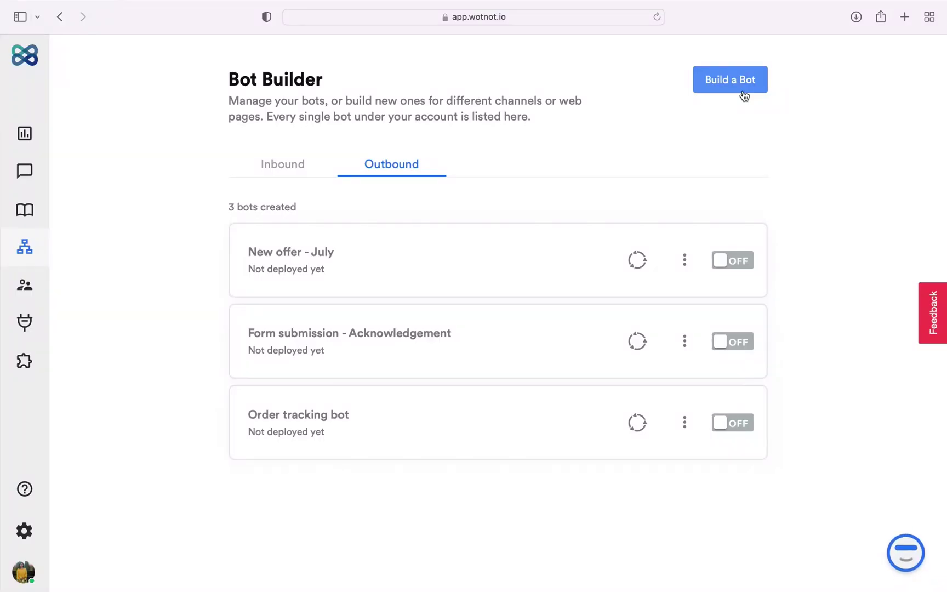
Step: Choose Build an Inbound Bot, look over templates like Lead generation, then build from scratch
click(745, 96)
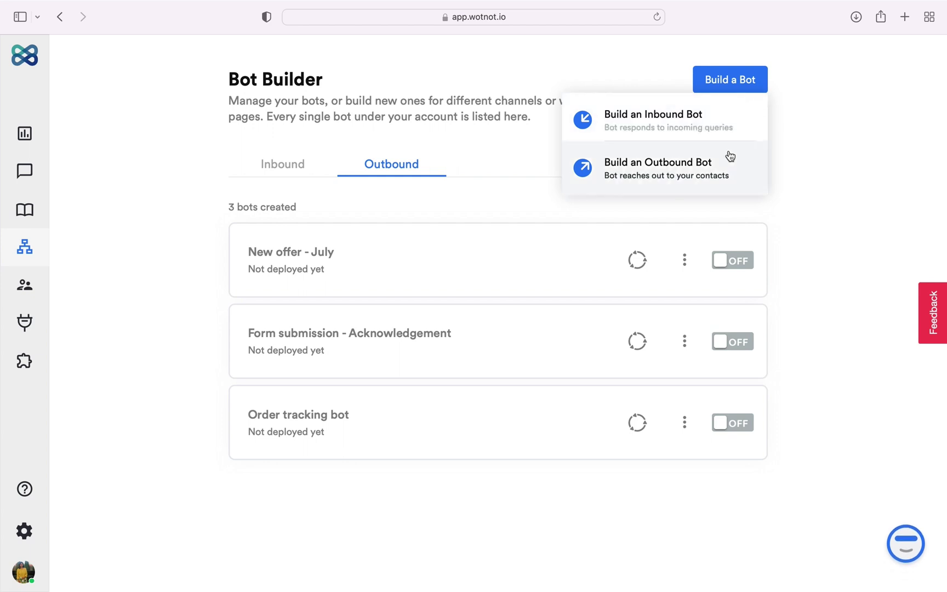
click(744, 129)
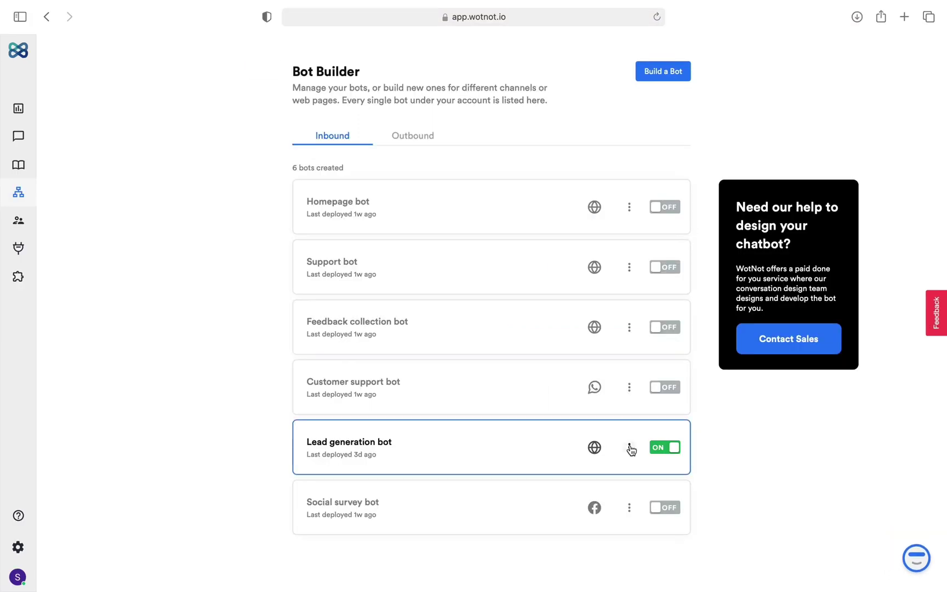
click(629, 448)
mouse_move(595, 491)
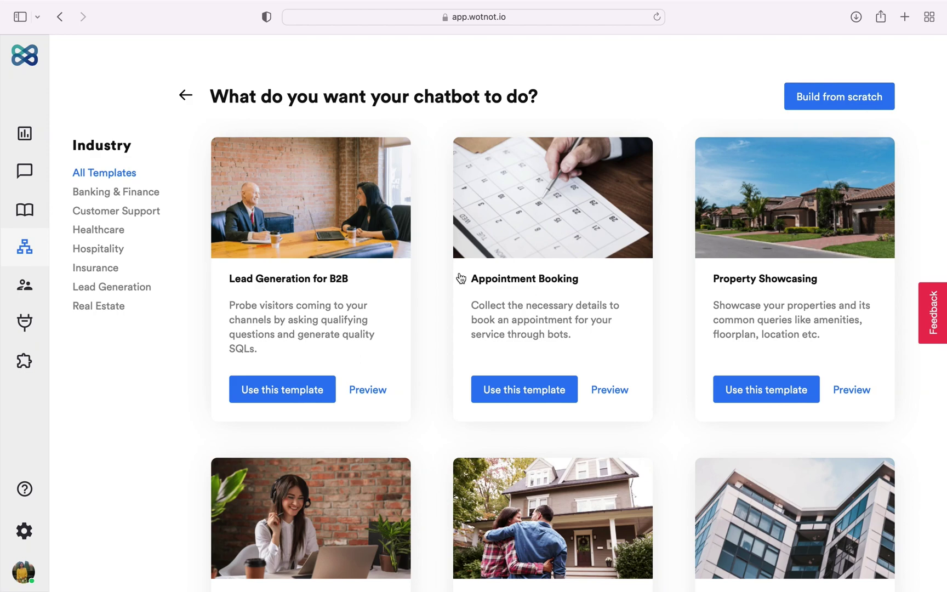
scroll(128, 353, down, 15)
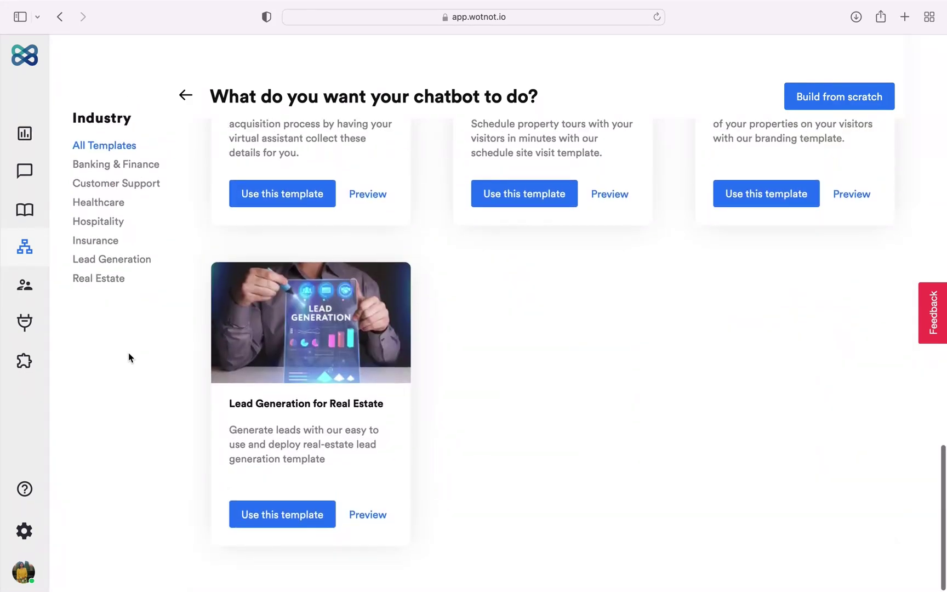
scroll(128, 352, up, 15)
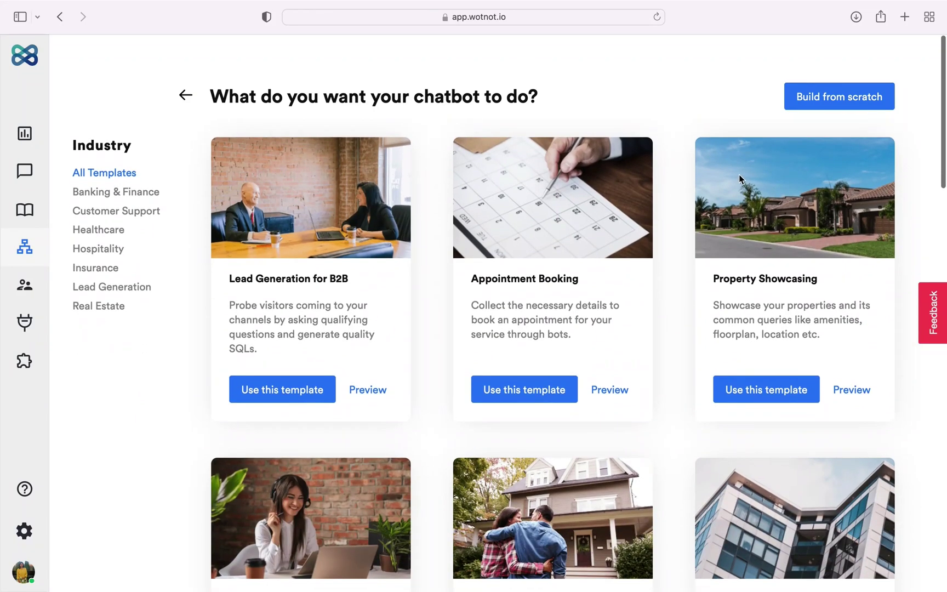
click(842, 108)
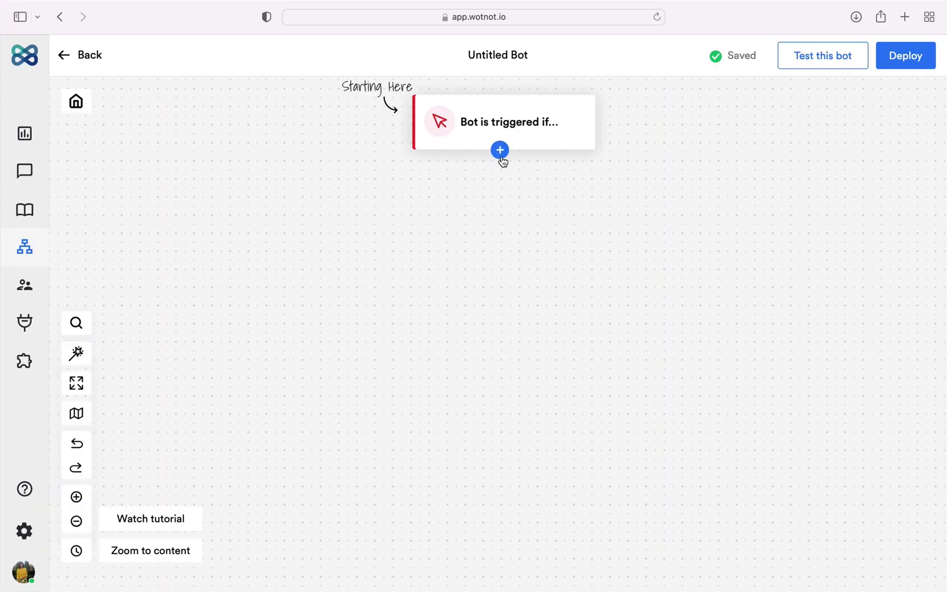
Step: Browse the list of available blocks under the trigger without adding any
click(500, 151)
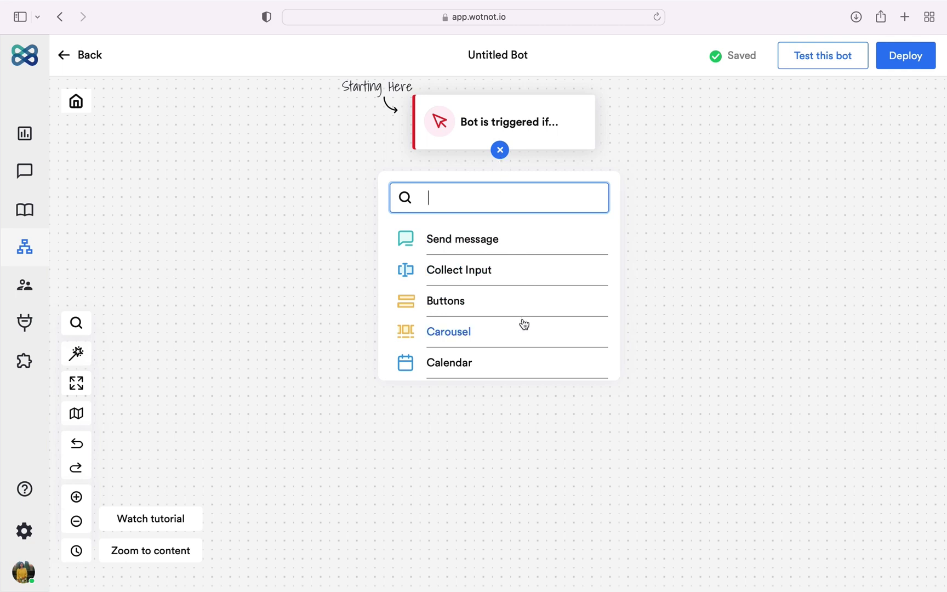
scroll(524, 350, down, 5)
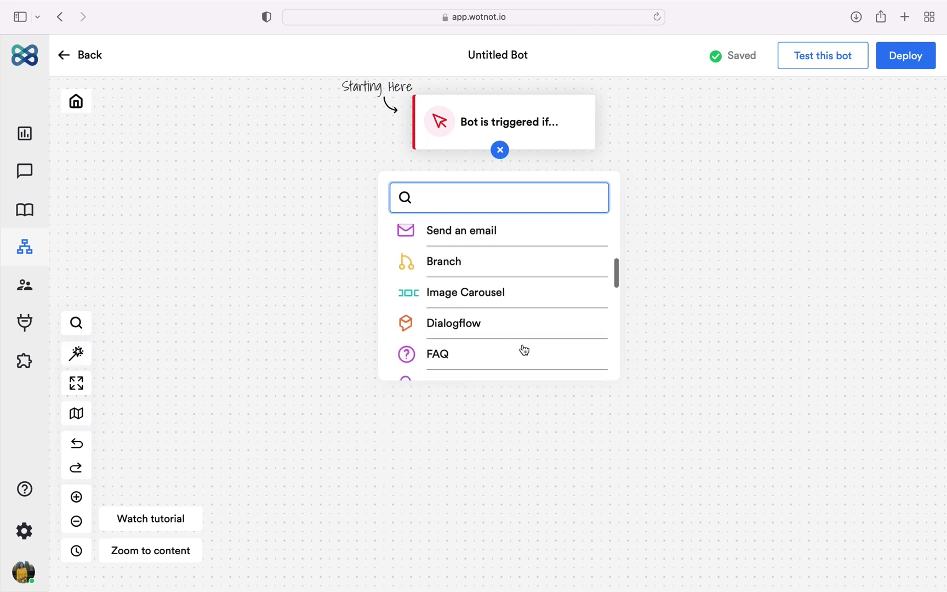
scroll(524, 350, down, 6)
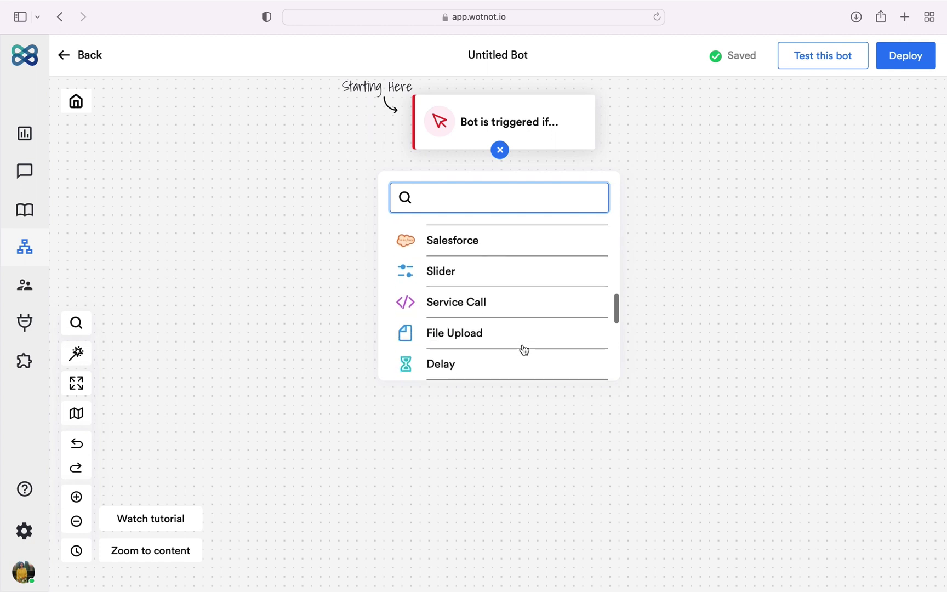
scroll(524, 350, down, 5)
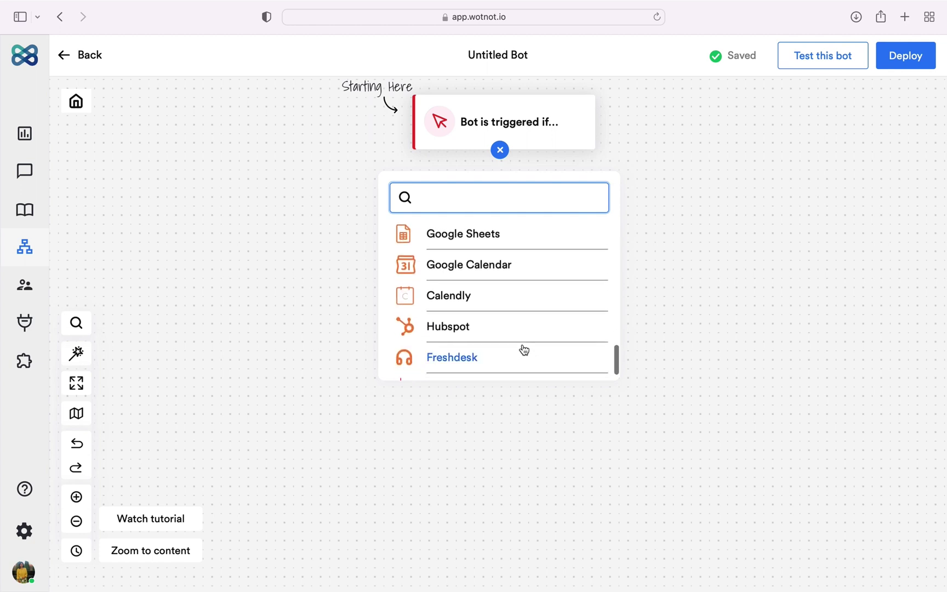
click(557, 140)
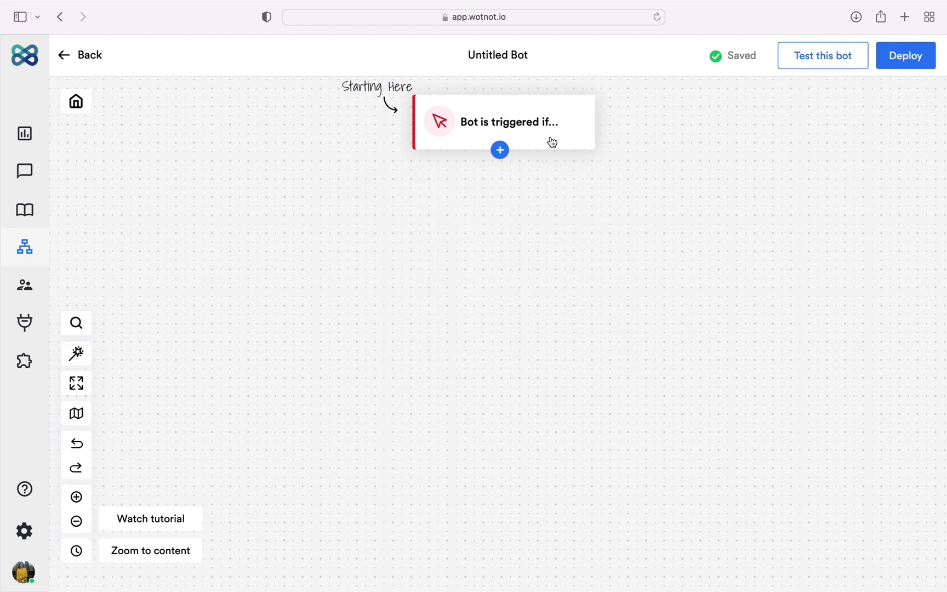
click(500, 152)
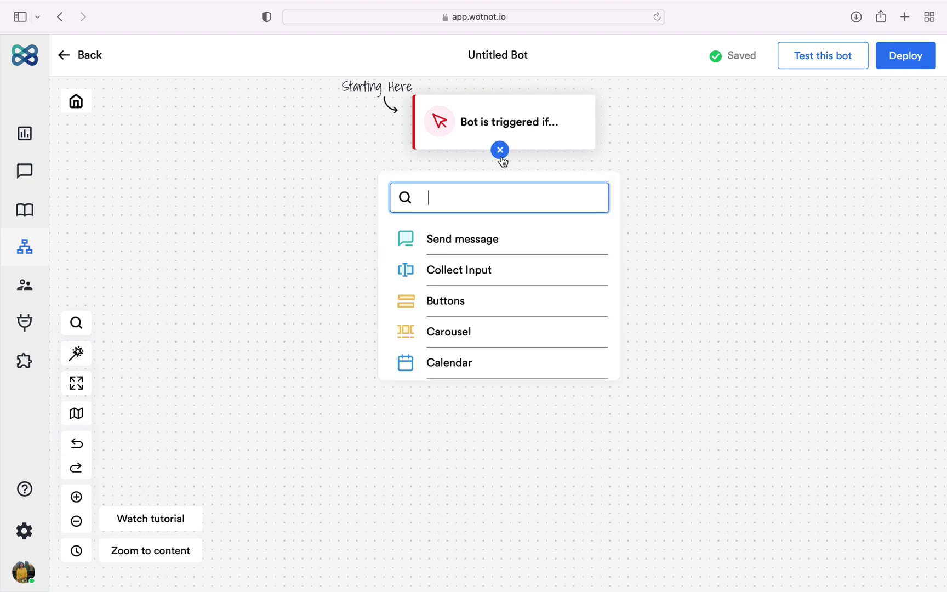
scroll(524, 350, down, 5)
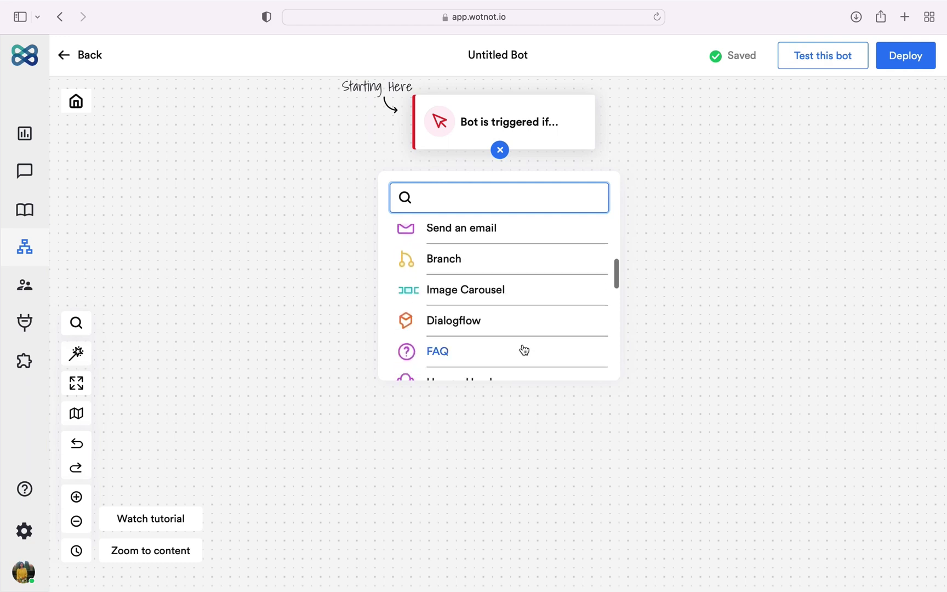
scroll(524, 350, down, 8)
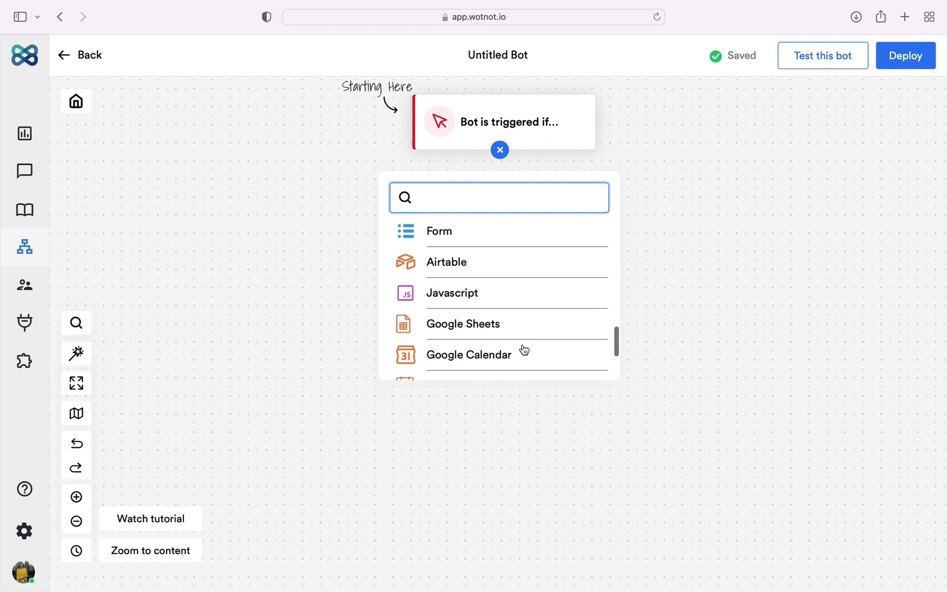
scroll(524, 350, down, 4)
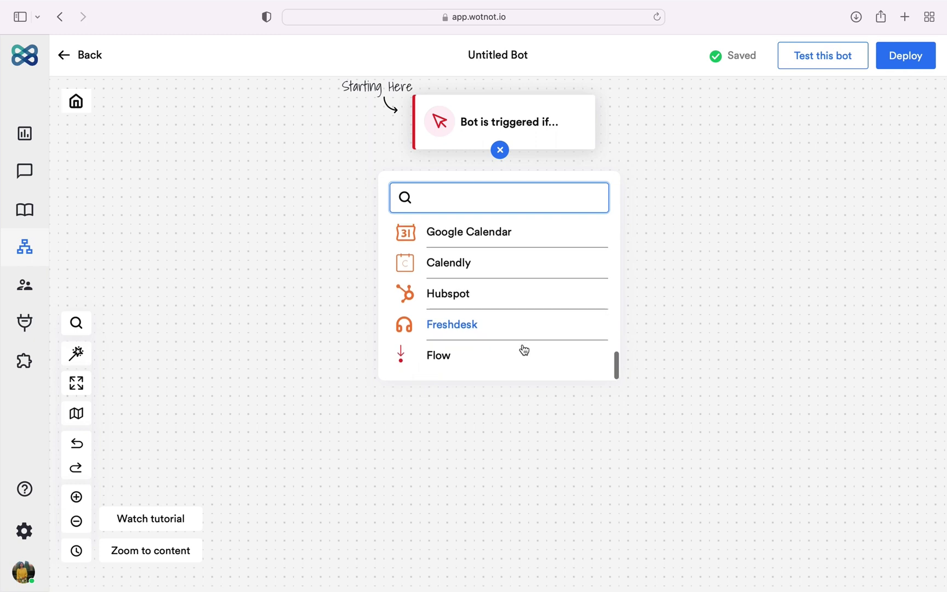
scroll(524, 350, up, 15)
click(501, 158)
Step: Chain Send message, Collect Input and Buttons blocks beneath the trigger
click(501, 158)
click(515, 241)
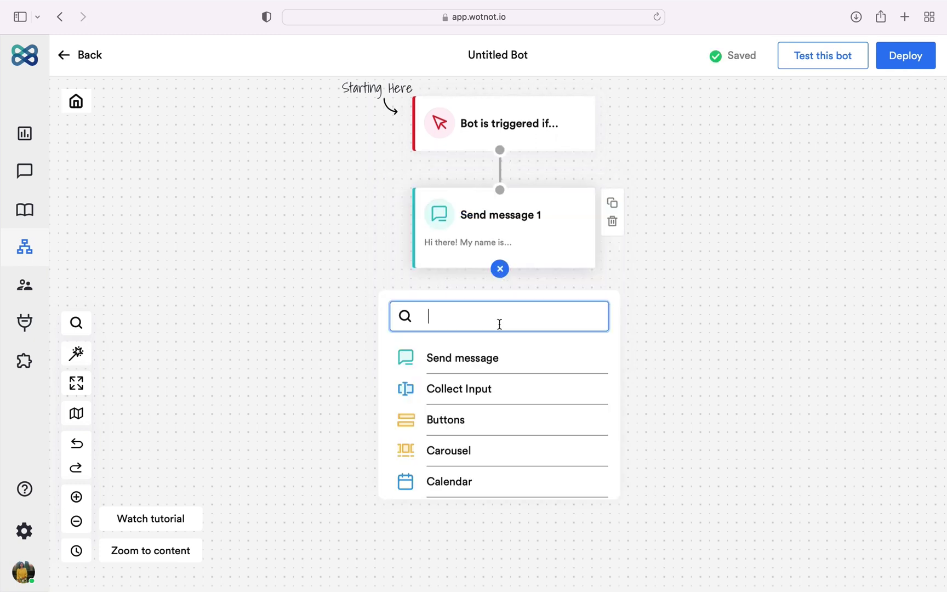
click(488, 390)
click(488, 538)
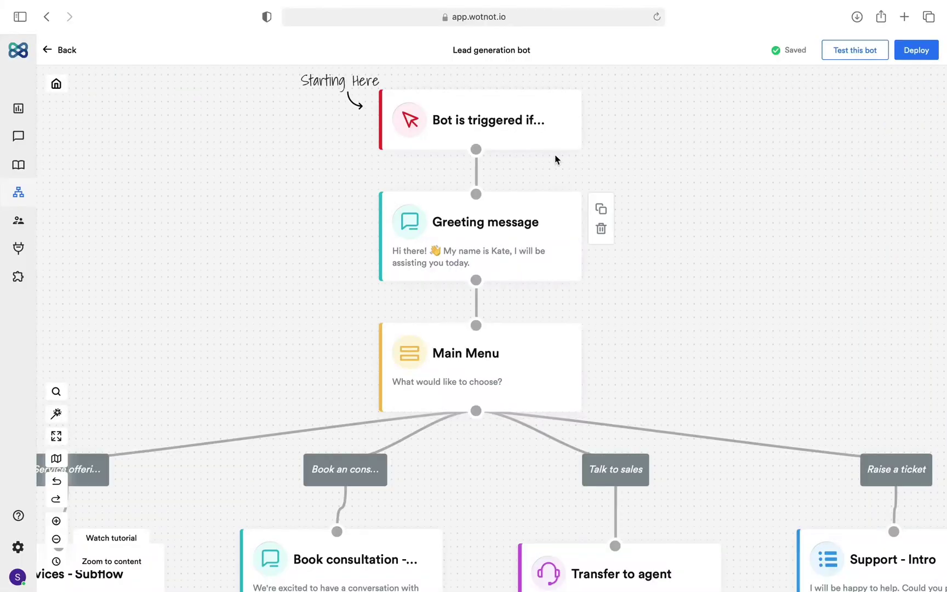
Step: Preview the trigger's filter options, such as date range and browser language
click(541, 141)
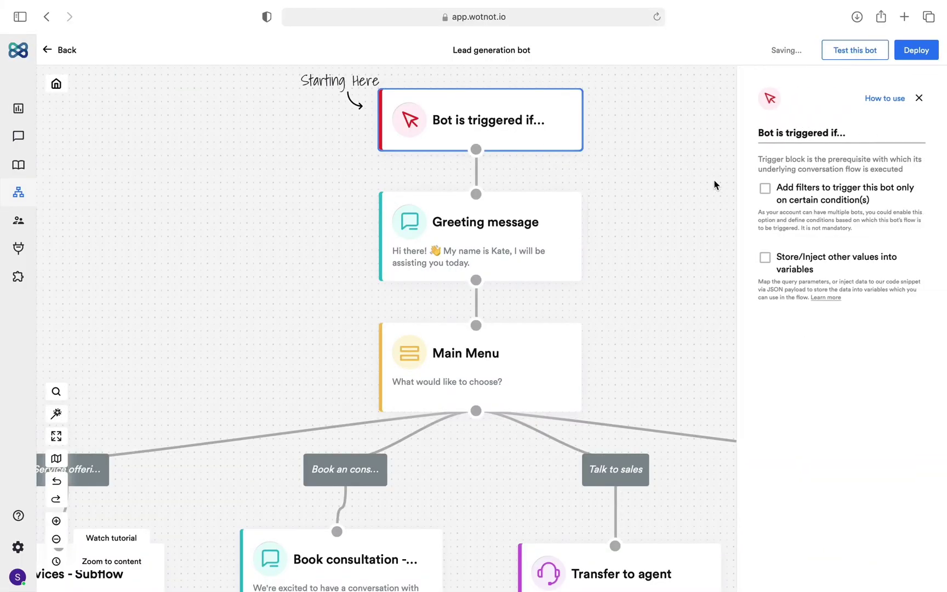
click(765, 189)
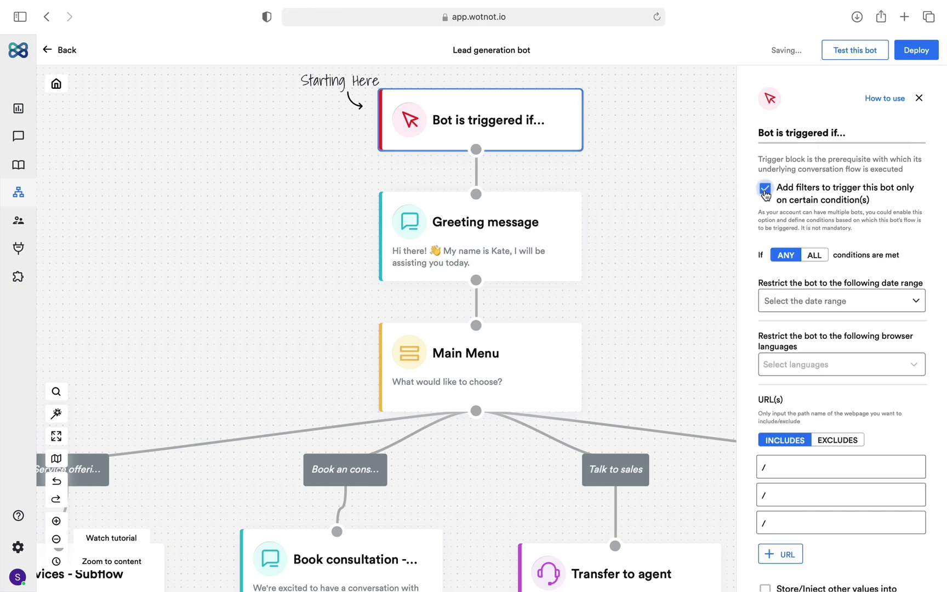
click(802, 306)
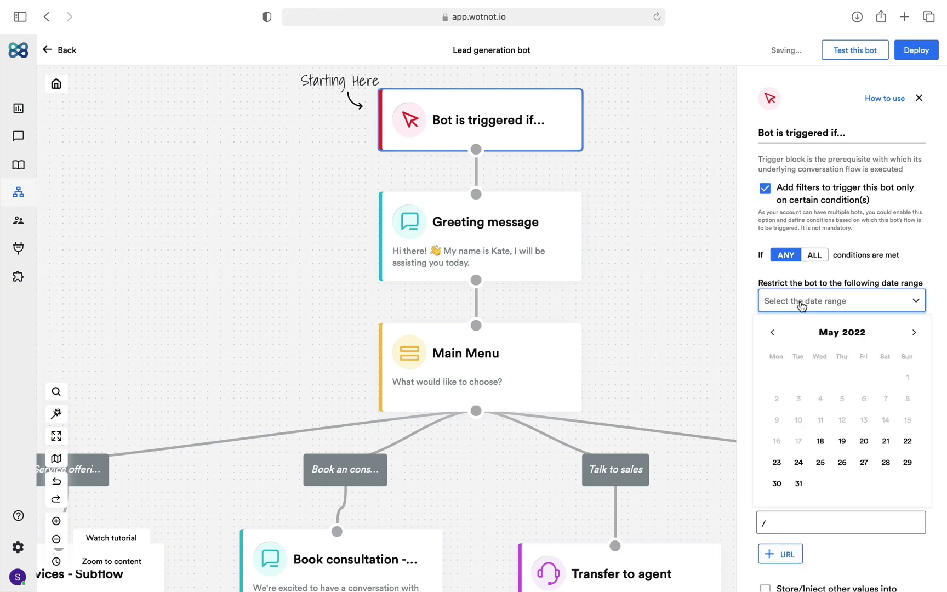
click(802, 307)
click(815, 365)
click(815, 366)
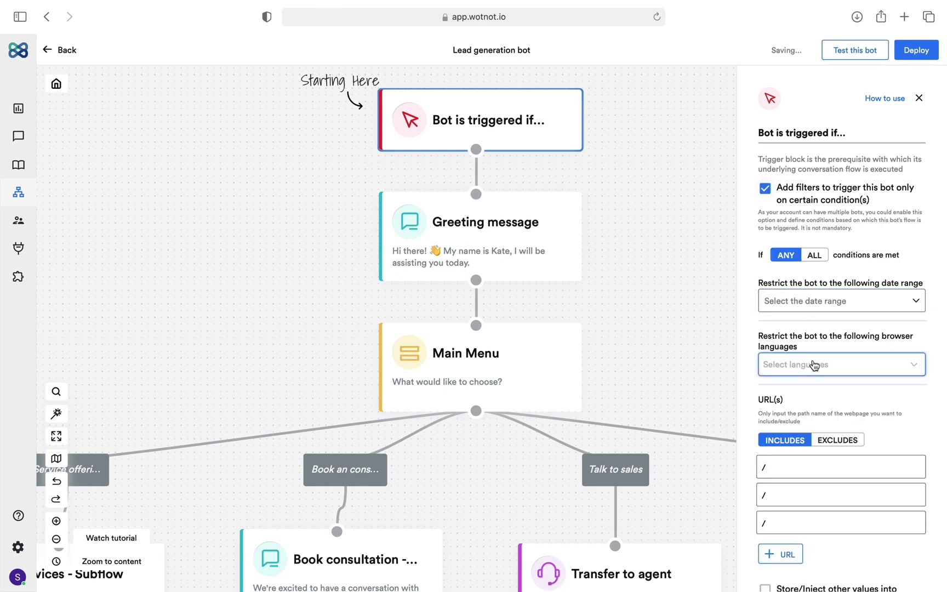
scroll(813, 430, down, 3)
scroll(767, 340, up, 3)
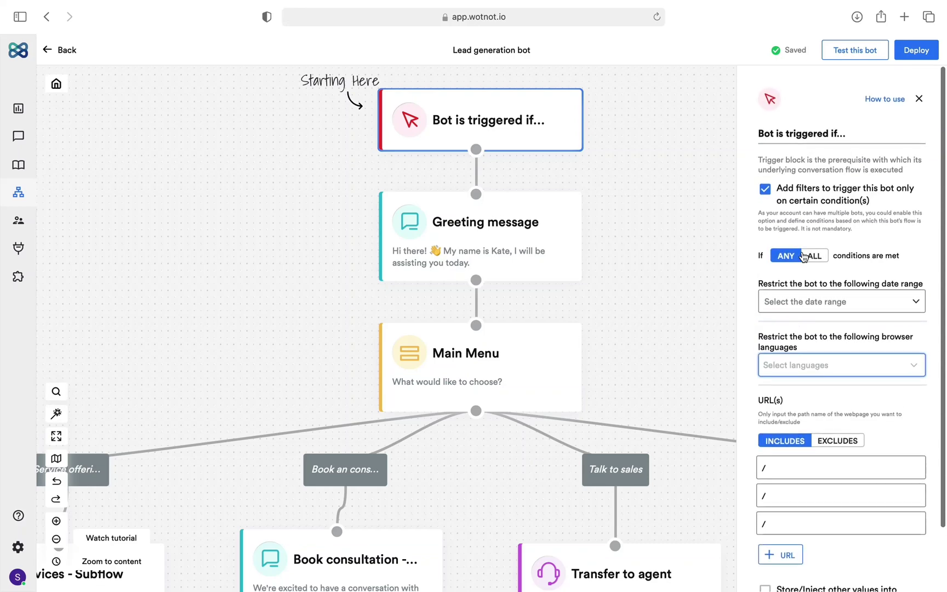
Step: Leave the trigger without filters or stored variables and close its settings
click(765, 190)
click(766, 264)
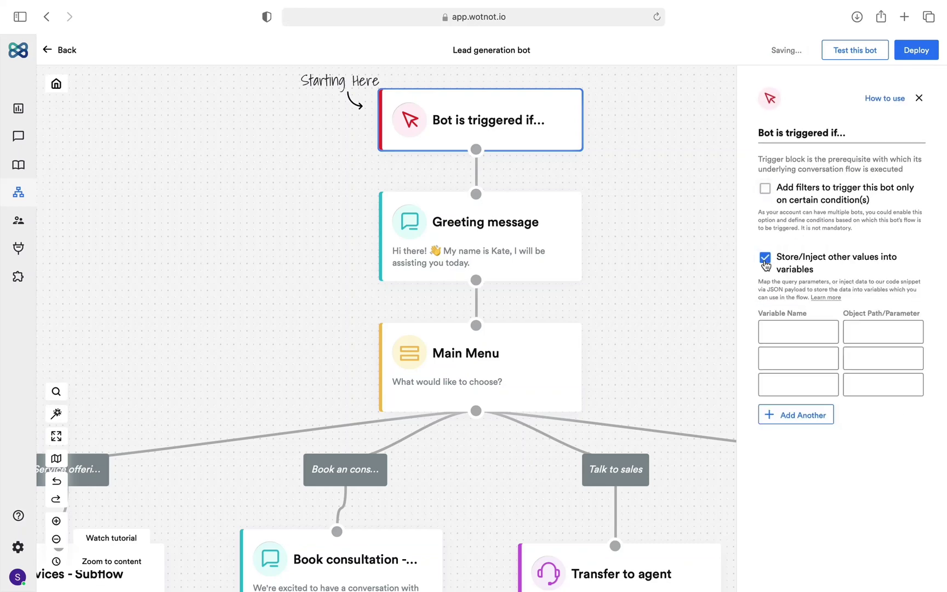
click(766, 264)
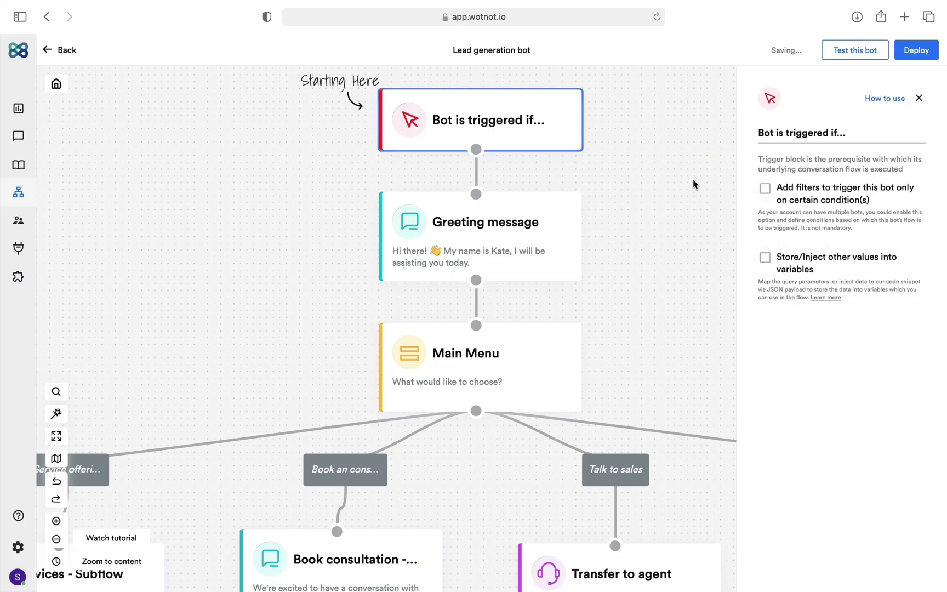
click(654, 129)
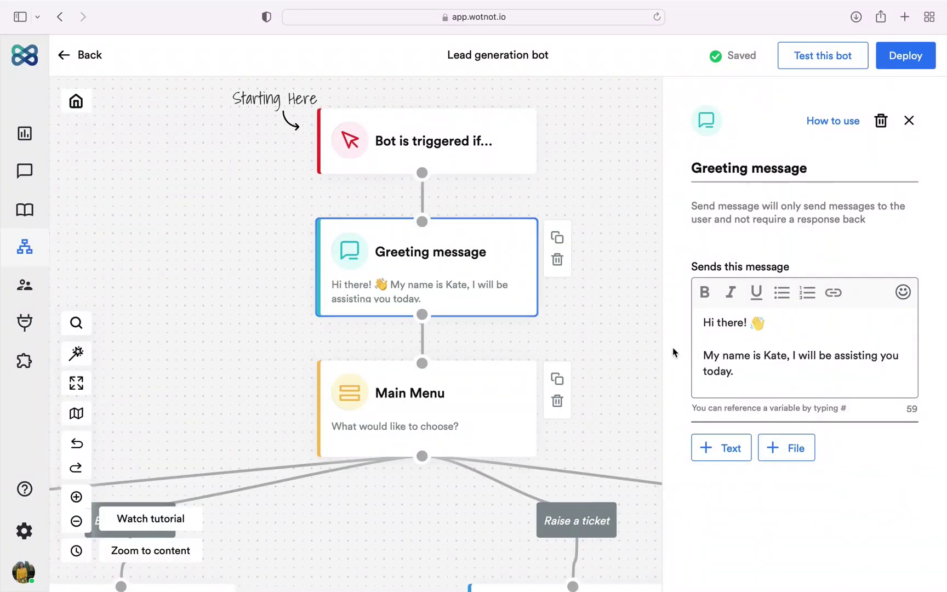
Step: Review the Greeting message block's title and welcome text in its settings panel
click(846, 174)
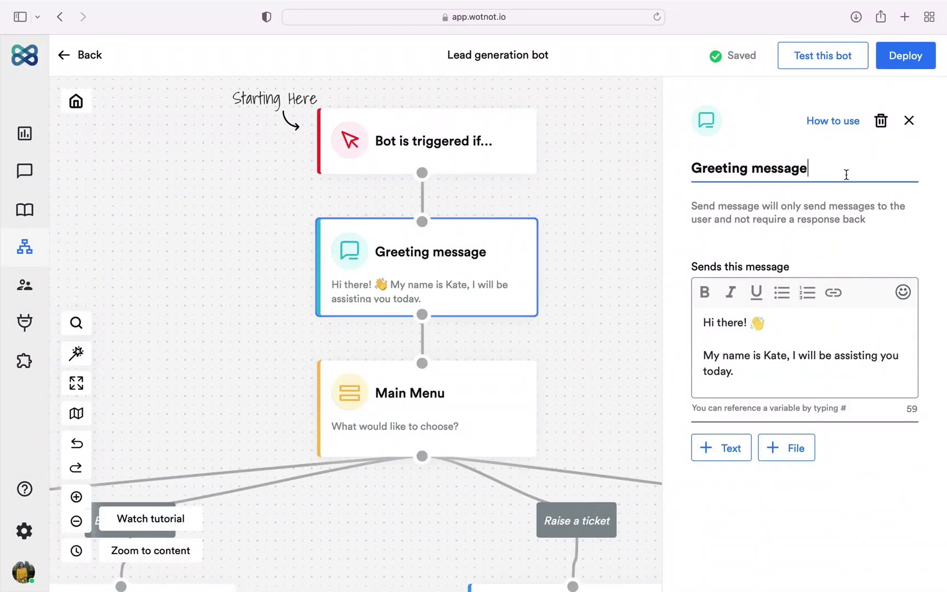
click(805, 333)
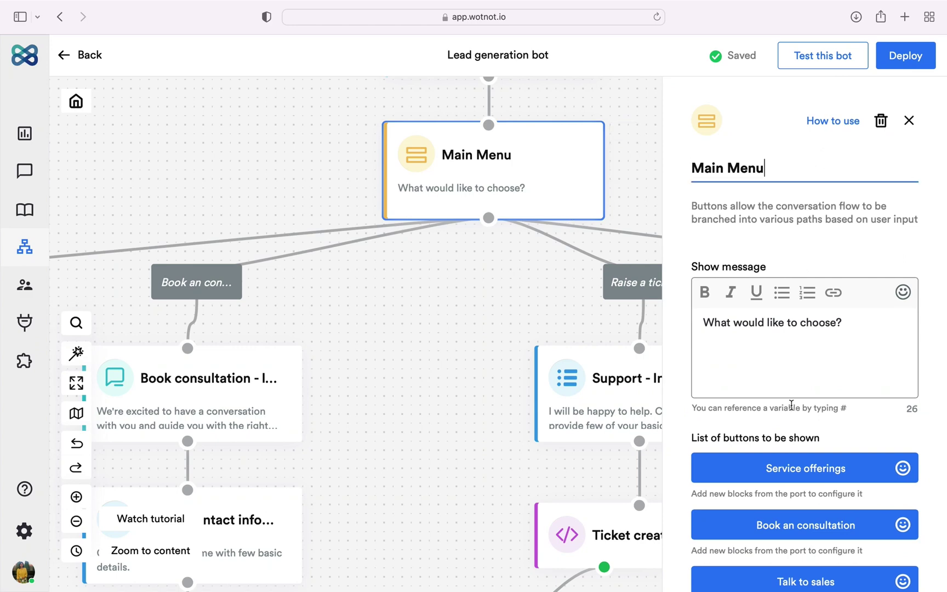
Step: Scroll through the Main Menu prompt and its four button choices, then close the panel
click(800, 364)
scroll(801, 366, down, 5)
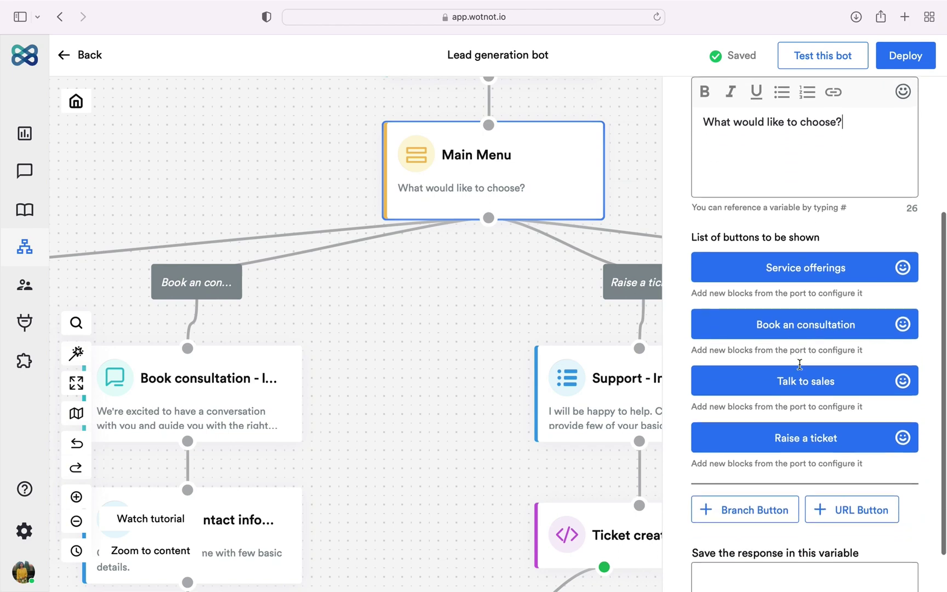
scroll(800, 368, down, 1)
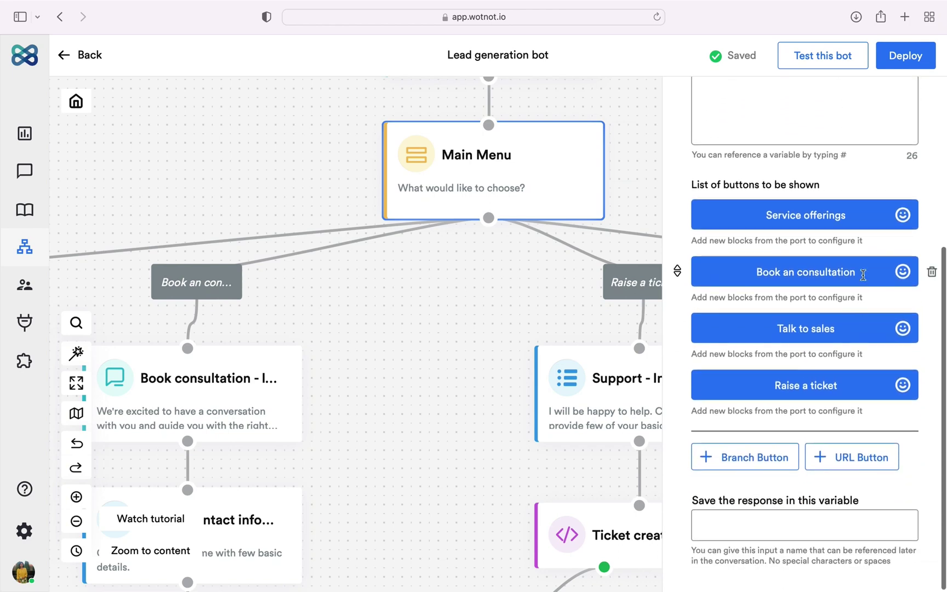
click(536, 329)
scroll(536, 329, down, 3)
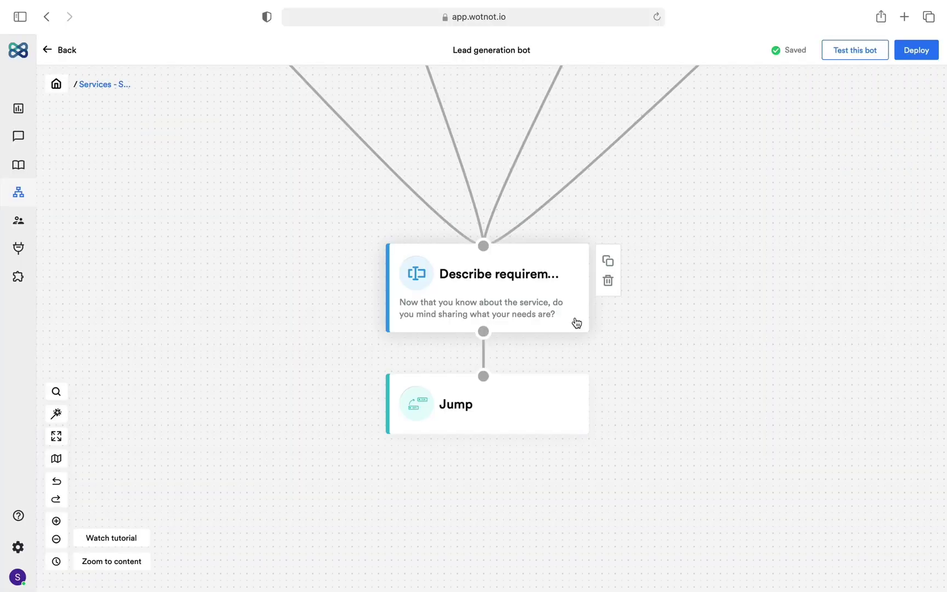
Step: Keep Describe requirements' validation as text and store its answer in requirements_brief
click(576, 323)
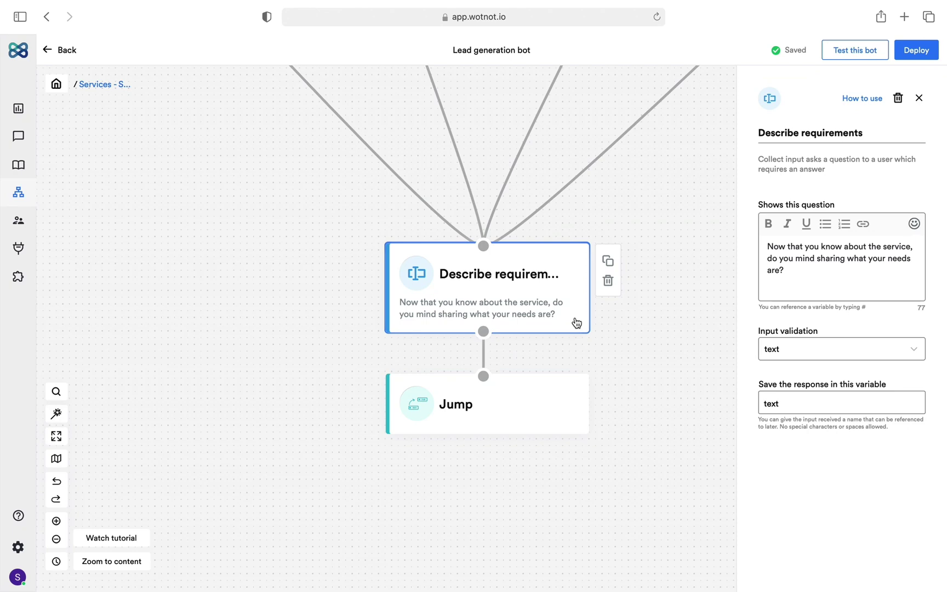
click(871, 133)
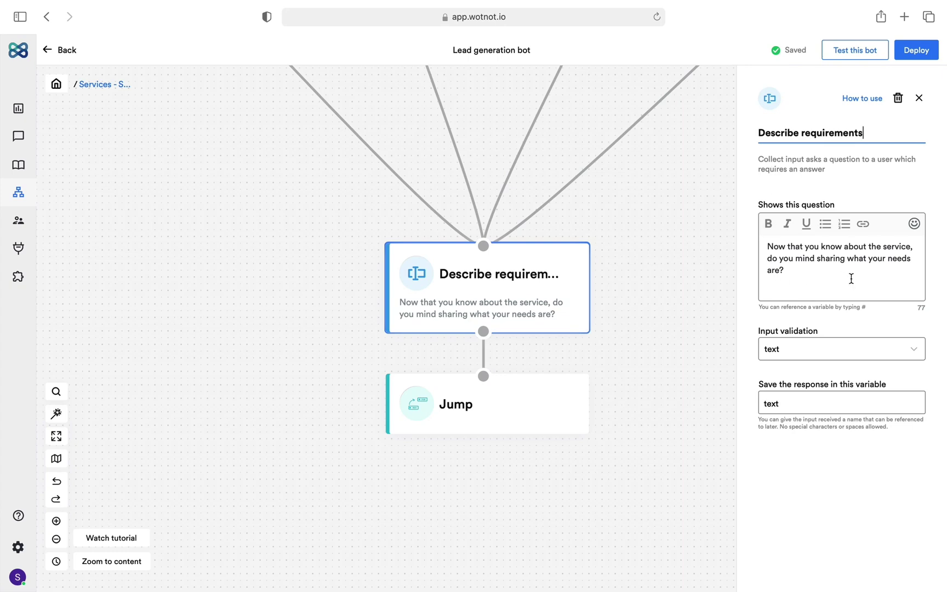
click(838, 349)
key(Down)
key(Down)
key(Down)
key(Down)
key(Down)
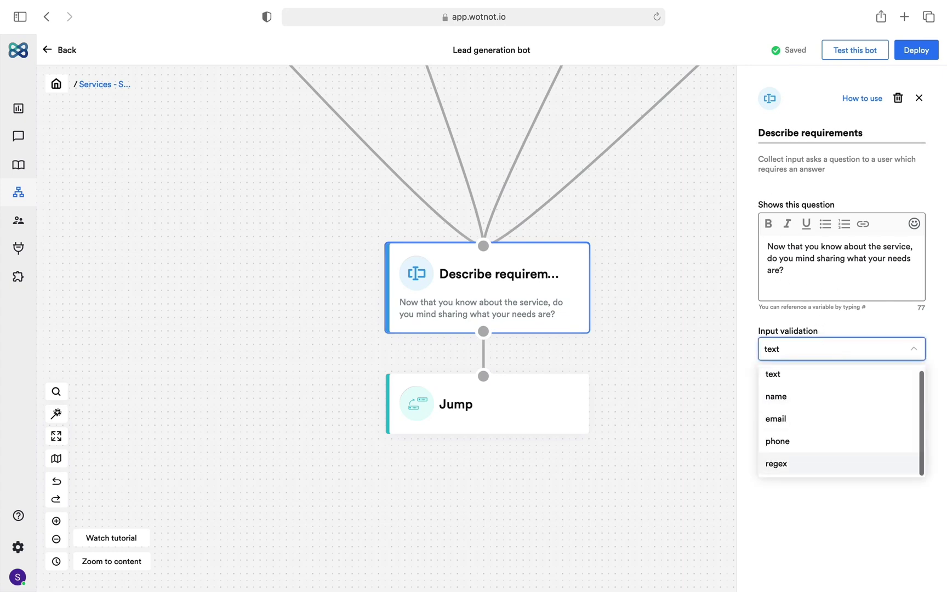
key(Return)
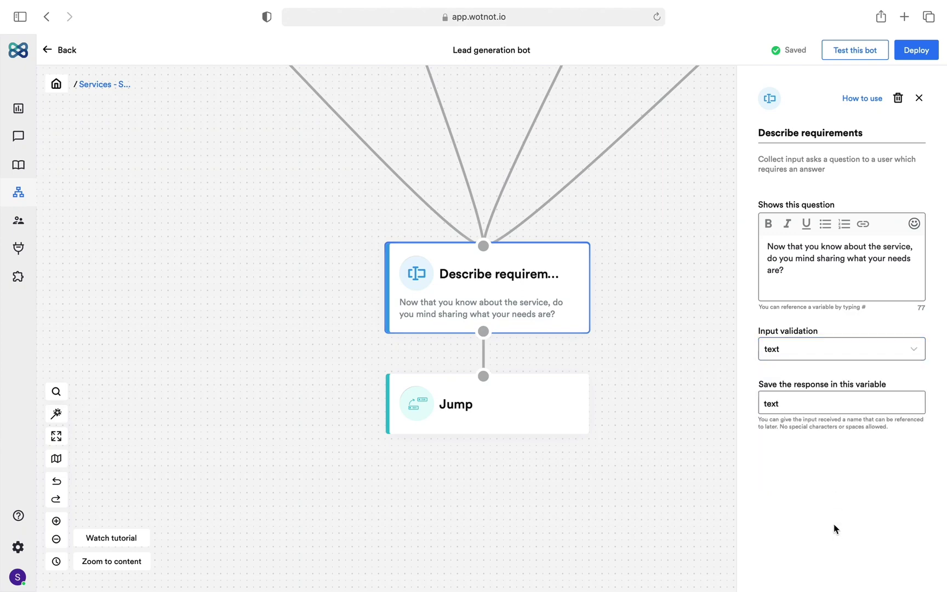
double_click(810, 406)
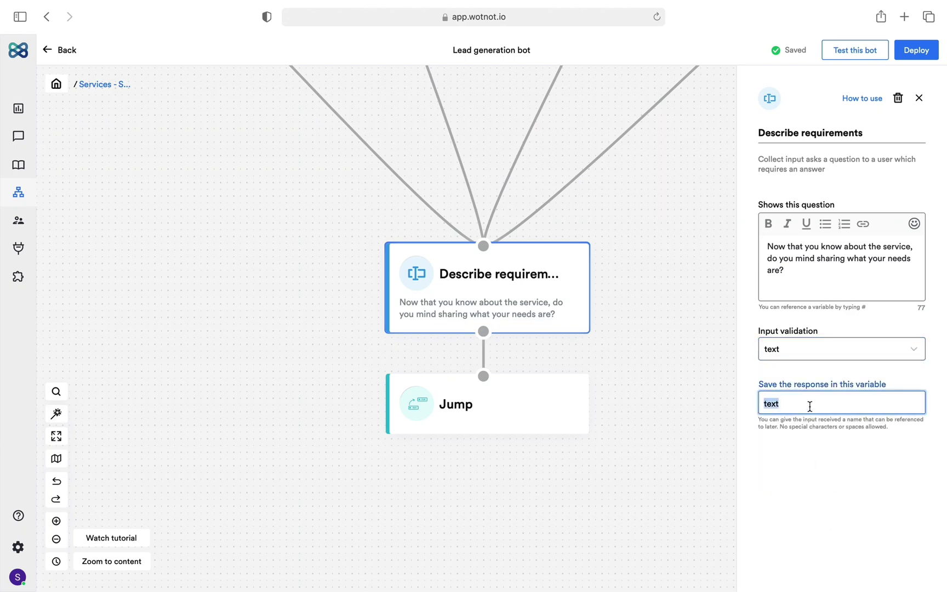
text(requir)
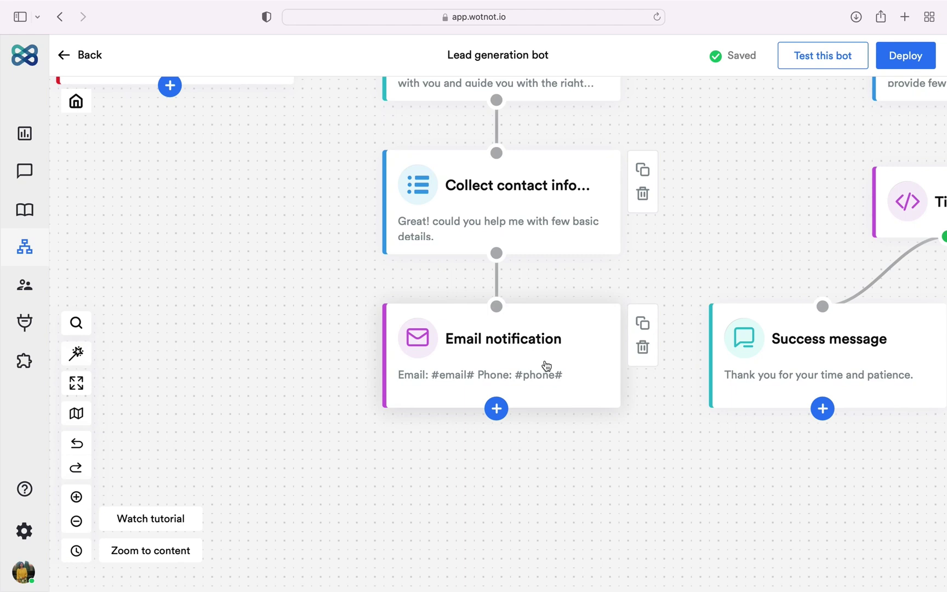
click(547, 366)
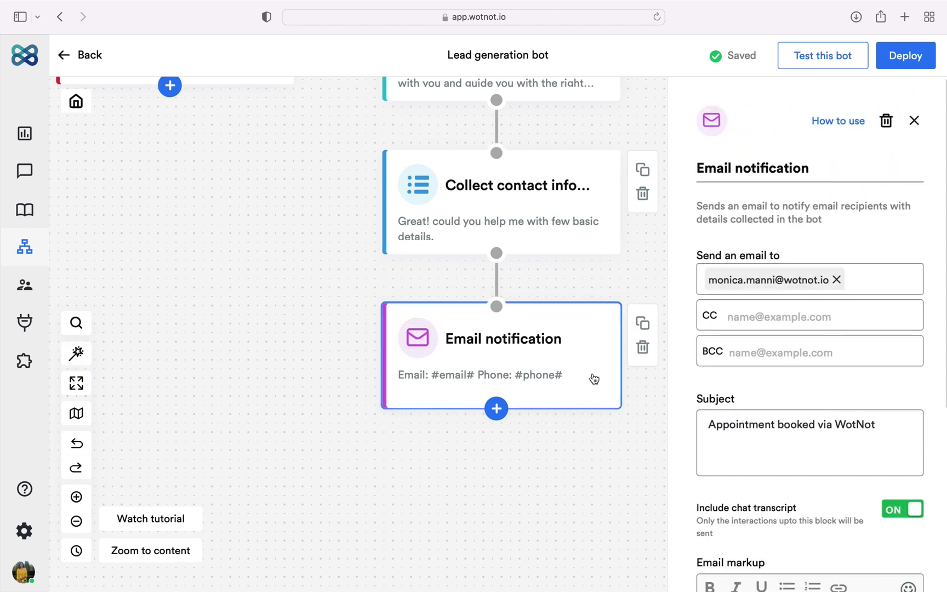
click(859, 180)
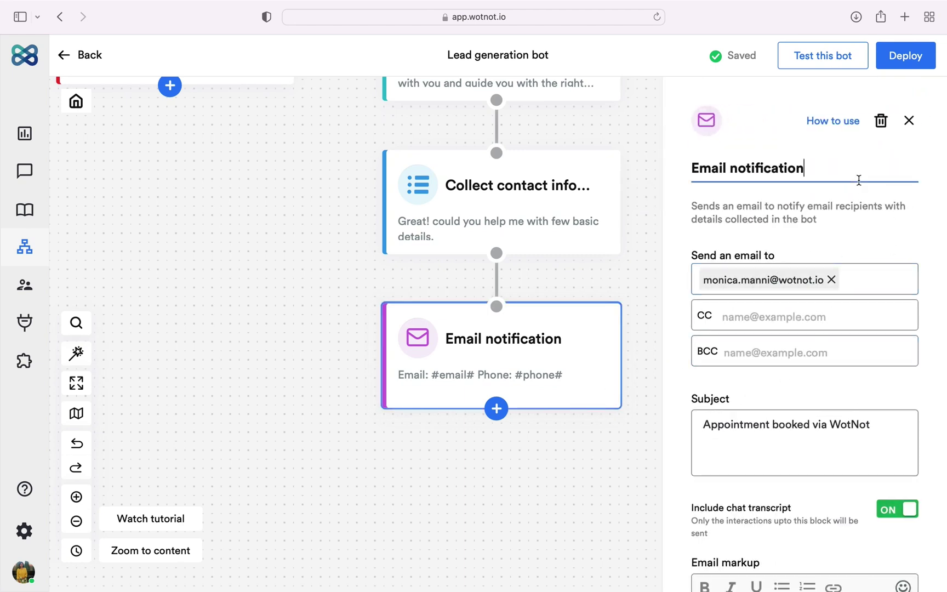
click(860, 280)
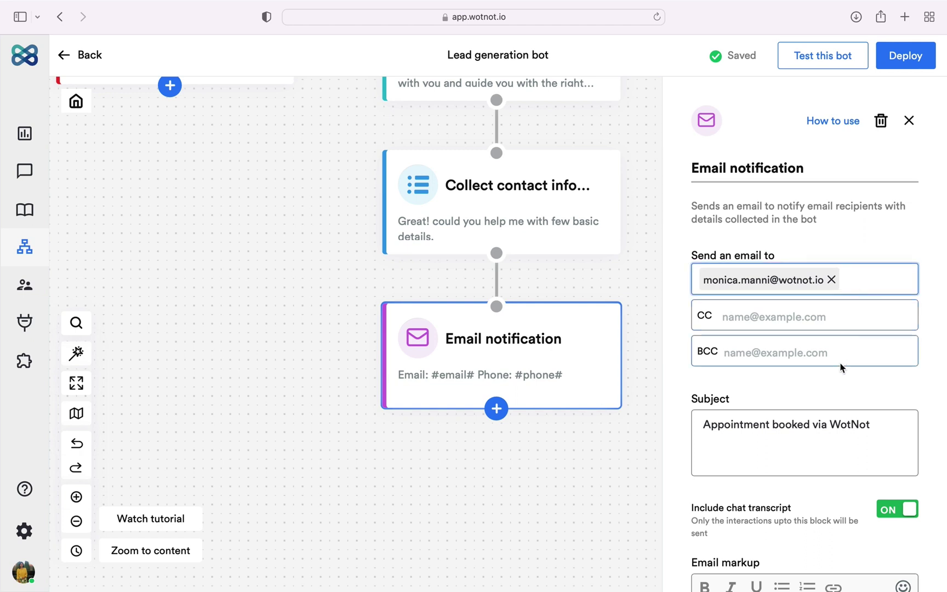
scroll(838, 444, down, 5)
click(839, 446)
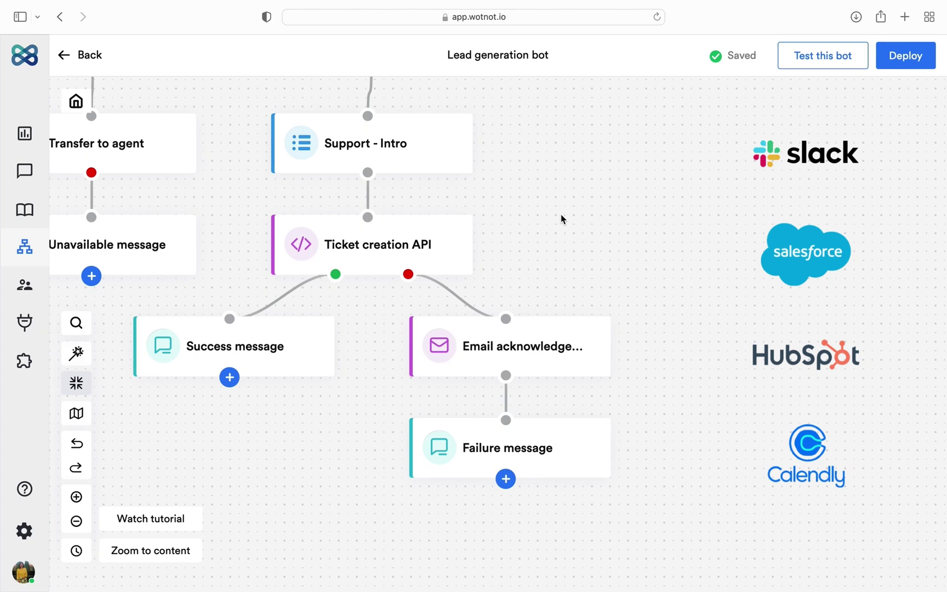
Step: Inspect the Ticket creation API block's name, request URL and content-type header
click(424, 265)
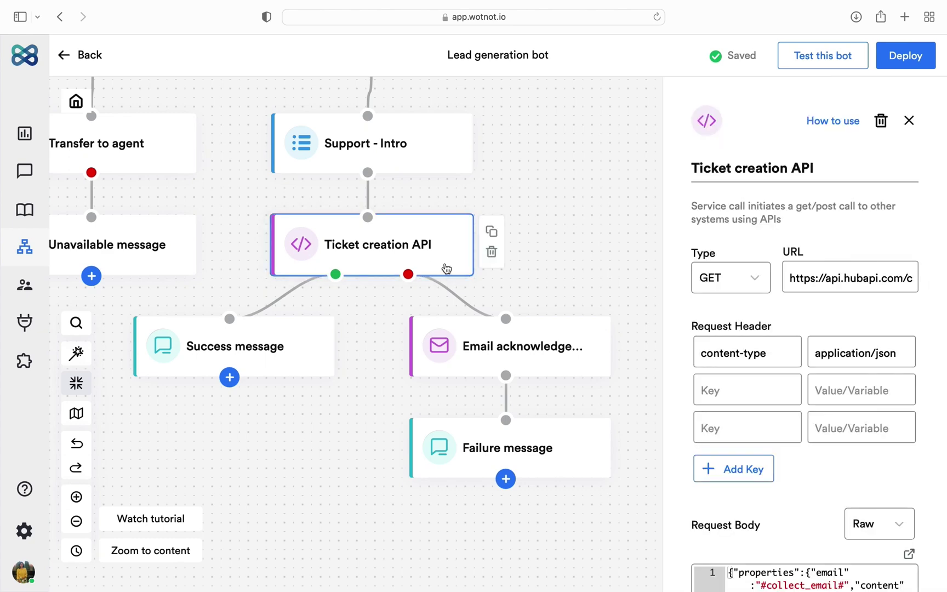
click(878, 169)
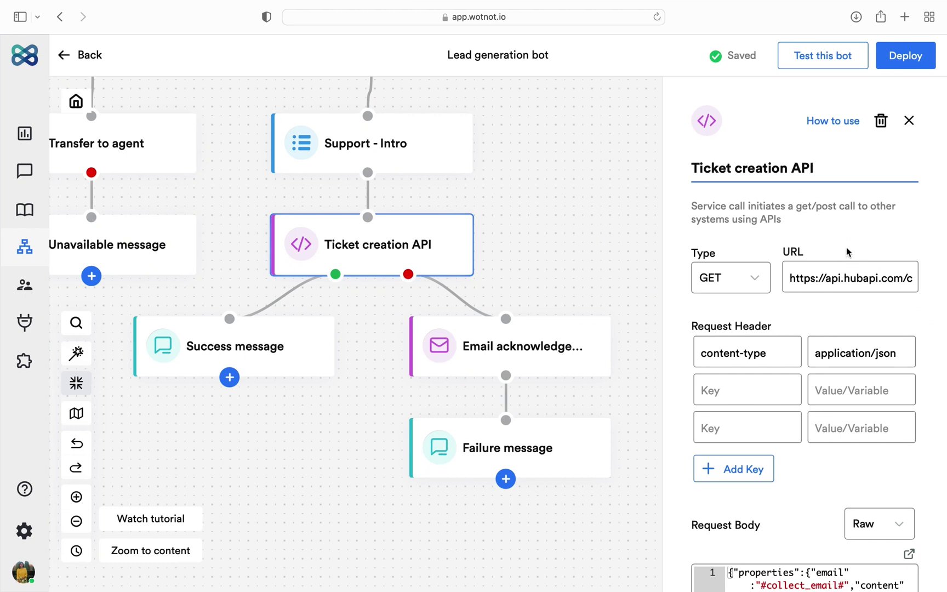
click(845, 280)
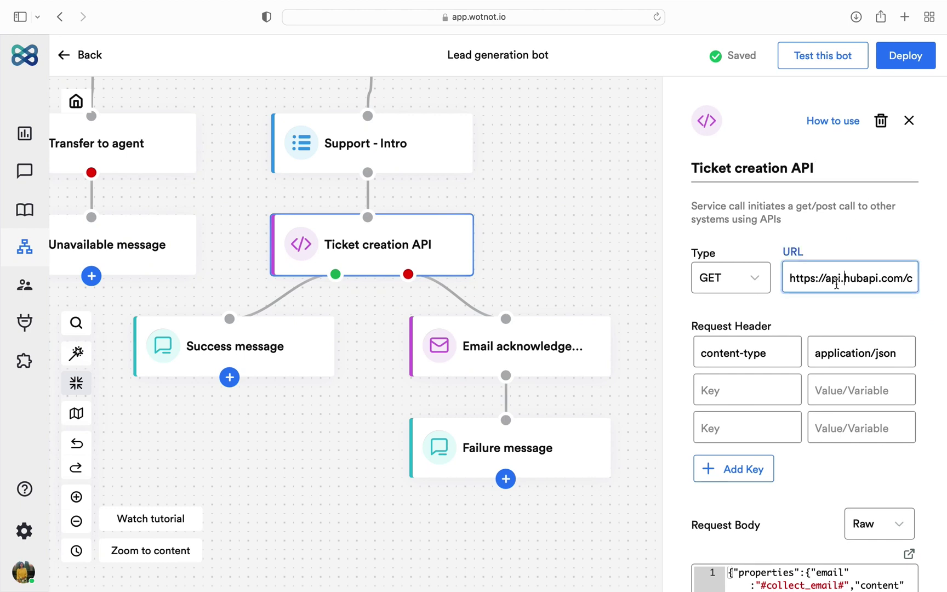
click(795, 322)
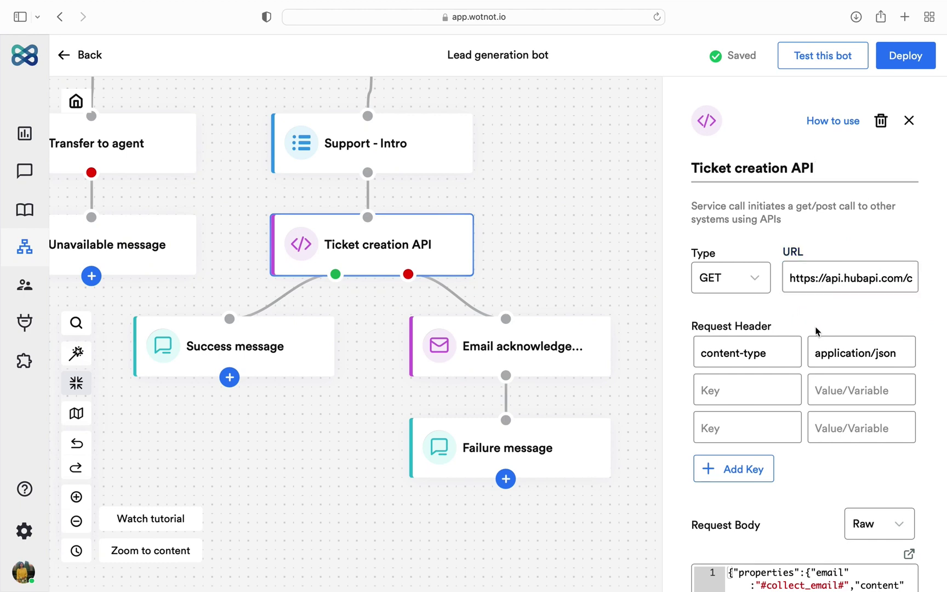
click(824, 364)
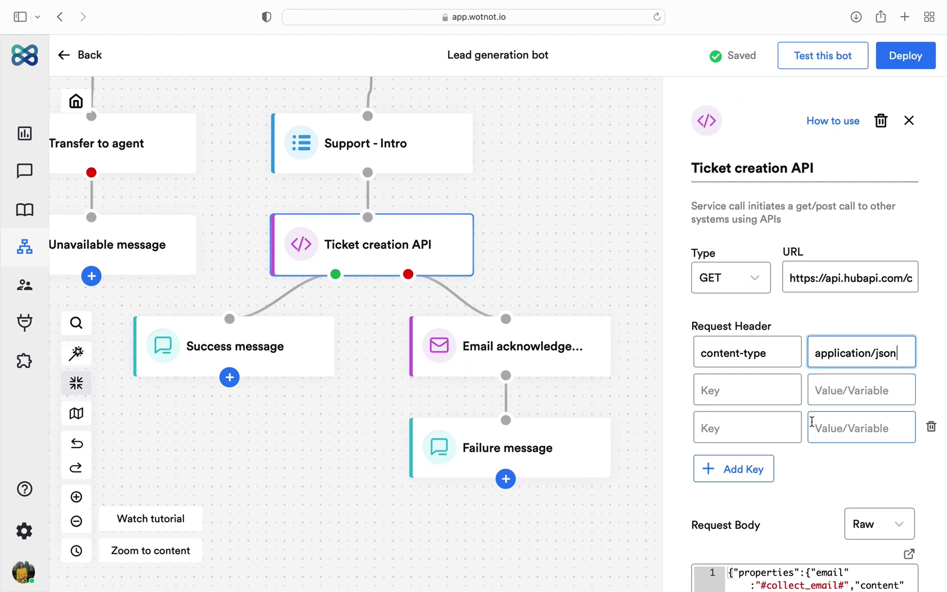
Step: Review the JSON request body, including hubspot_owner_id, and the result.id response variable
scroll(812, 422, down, 5)
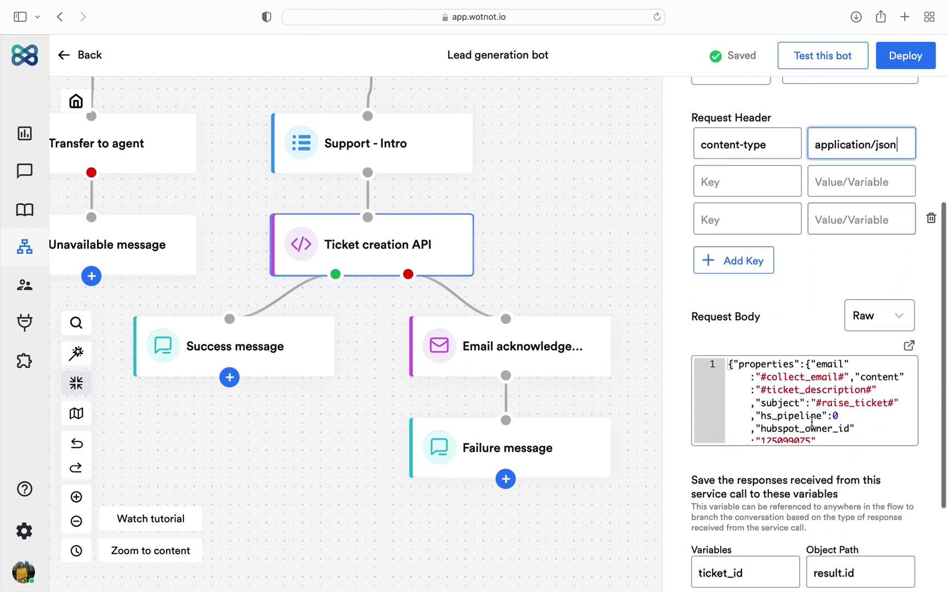
scroll(812, 422, down, 1)
click(846, 388)
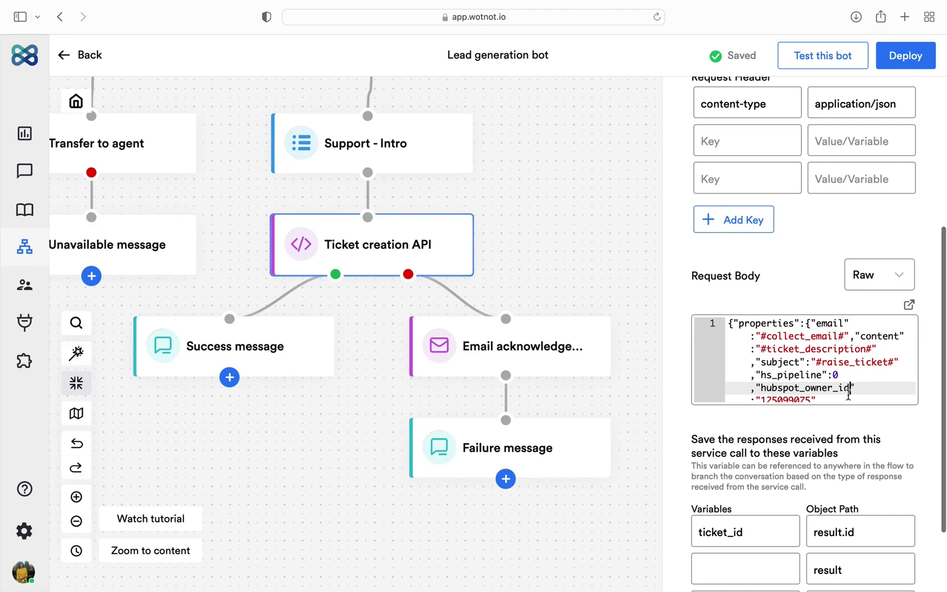
scroll(847, 392, up, 2)
scroll(848, 395, up, 2)
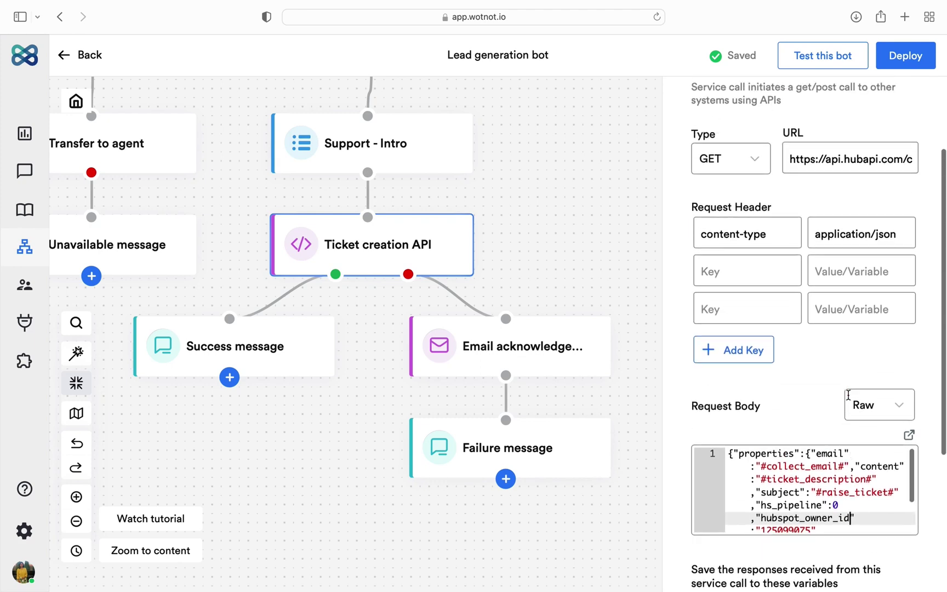
scroll(861, 372, down, 6)
click(881, 303)
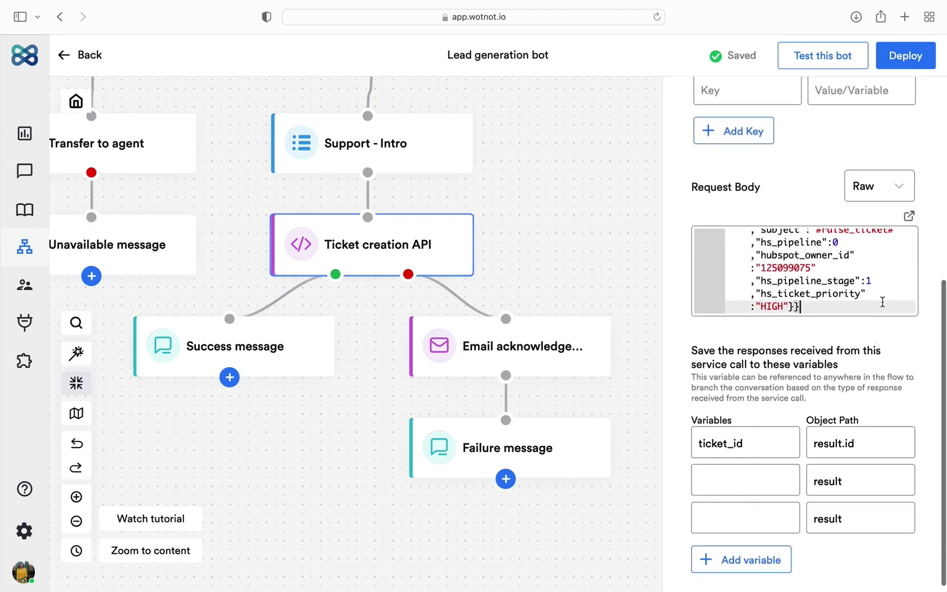
scroll(881, 301, up, 1)
scroll(881, 301, down, 2)
click(877, 437)
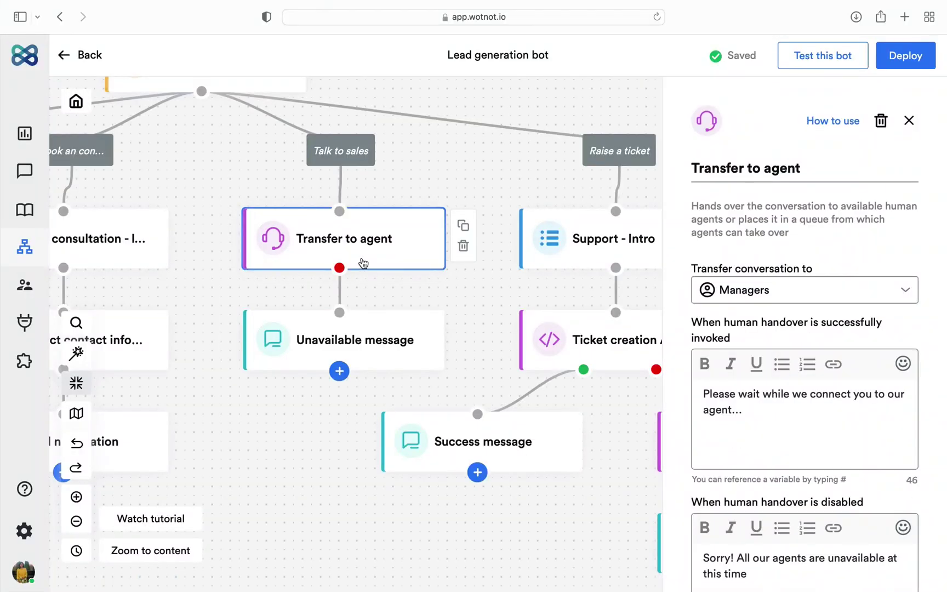
Step: Switch the Transfer to agent block's team from Managers to Pre-sales and review its messages
click(817, 172)
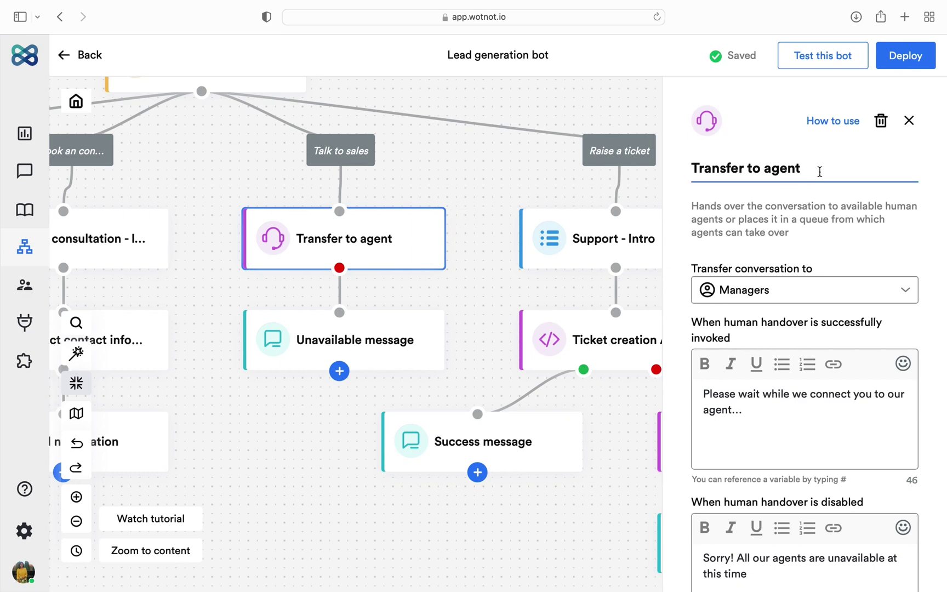
click(819, 301)
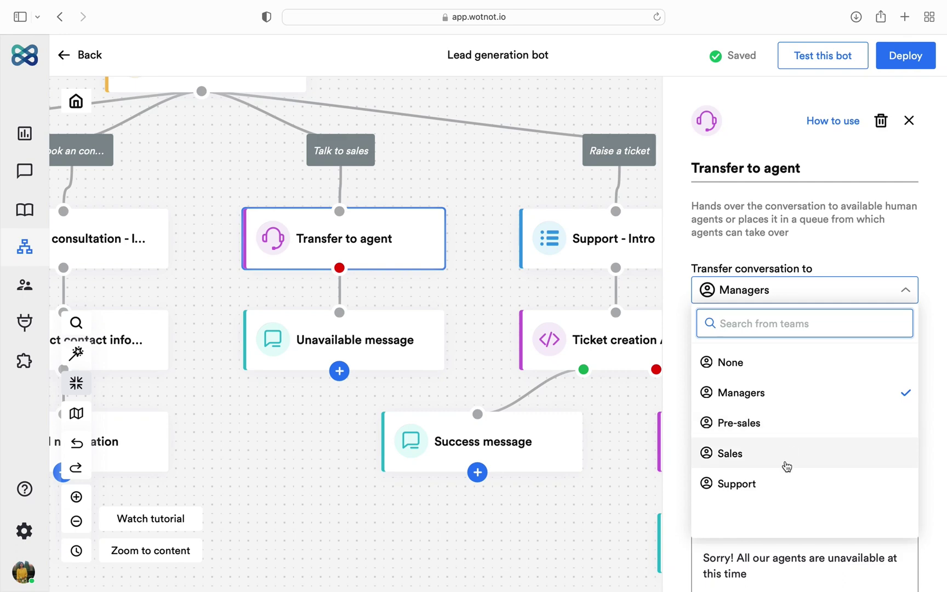
click(787, 427)
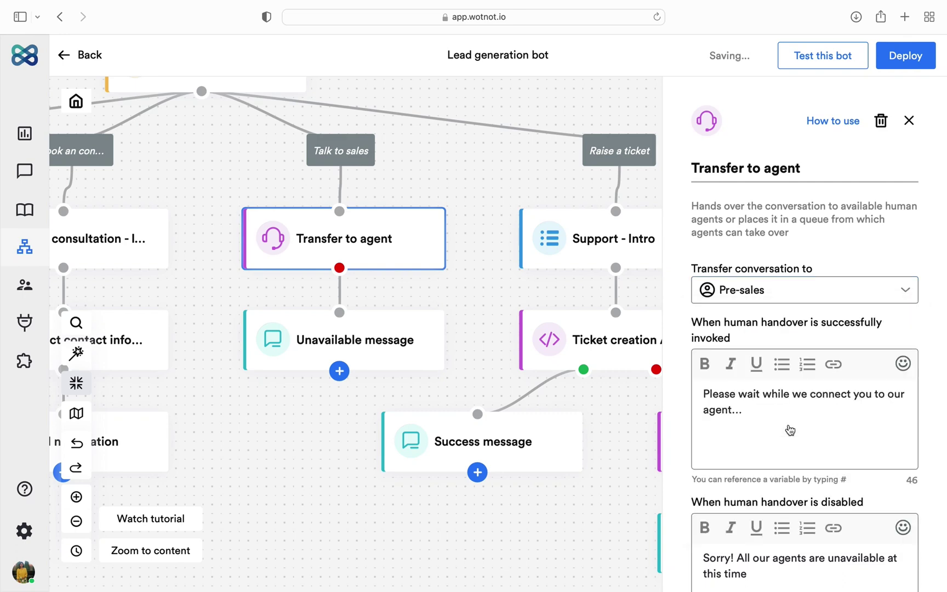
scroll(790, 431, down, 10)
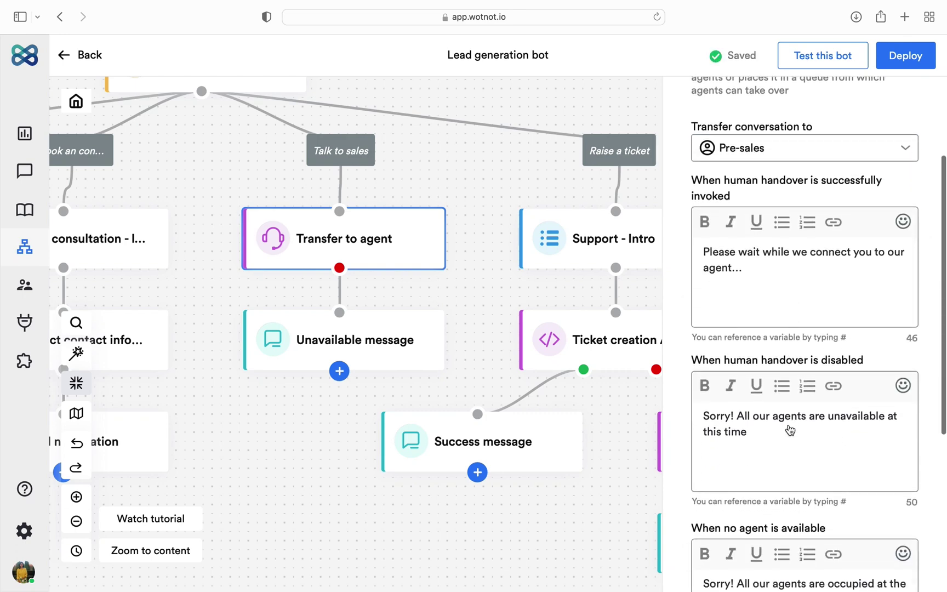
scroll(790, 430, down, 3)
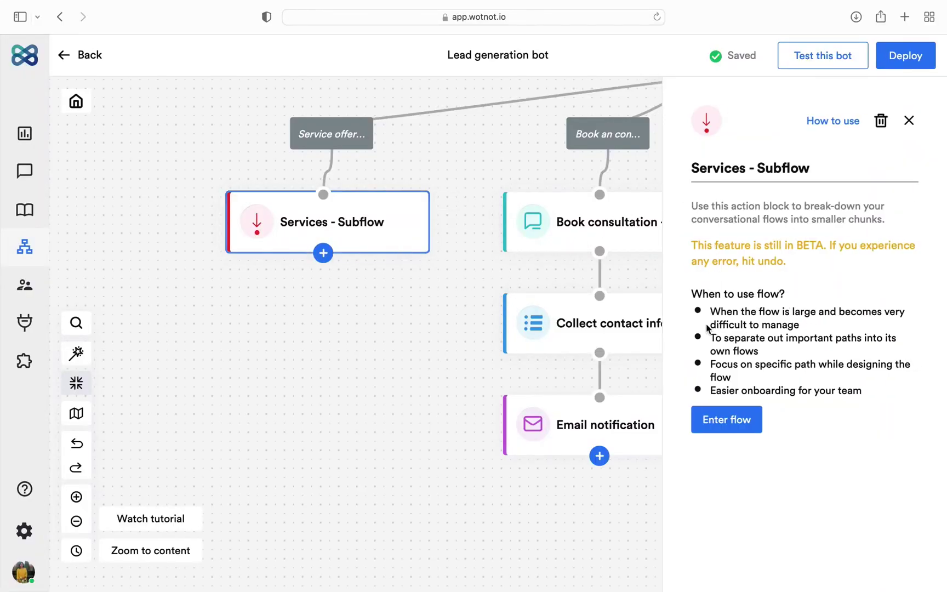
Step: Enter the Services - Subflow block and zoom out to see all its branches
click(717, 420)
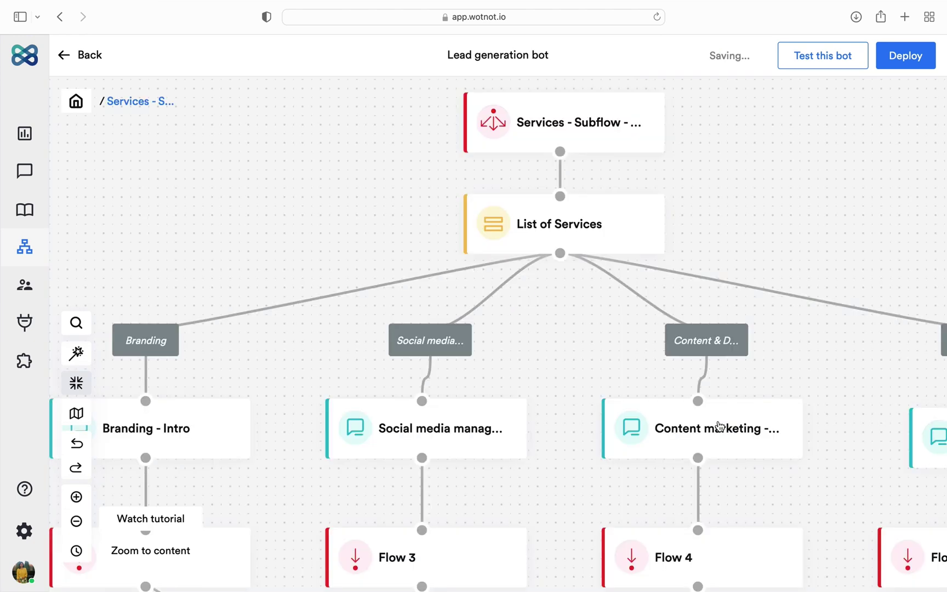
click(76, 521)
click(76, 521)
click(76, 520)
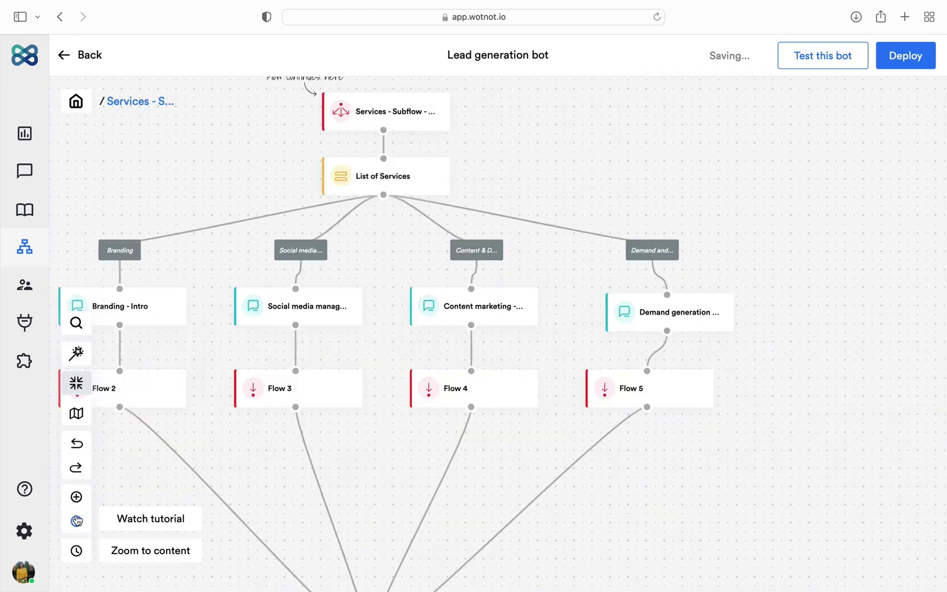
scroll(113, 487, left, 3)
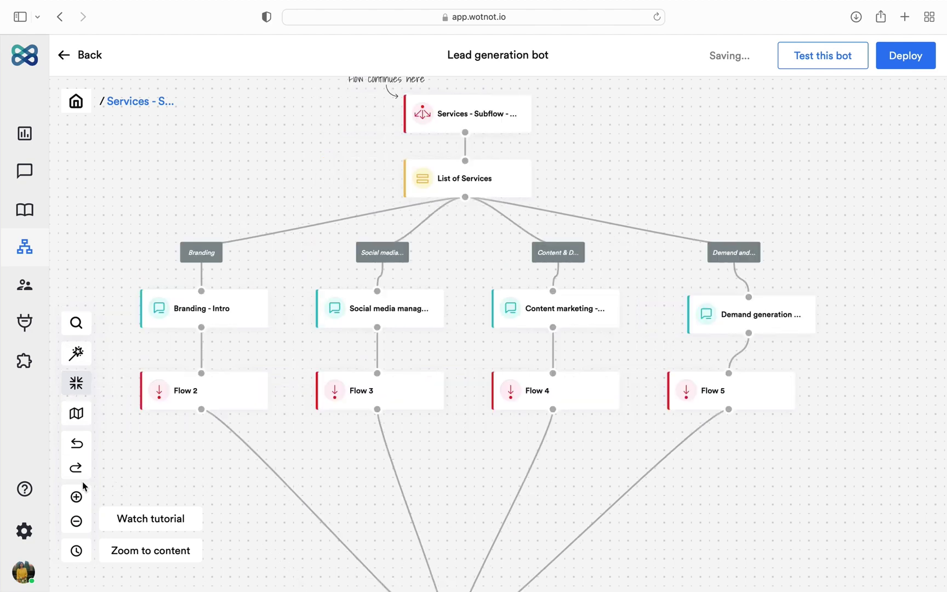
click(77, 521)
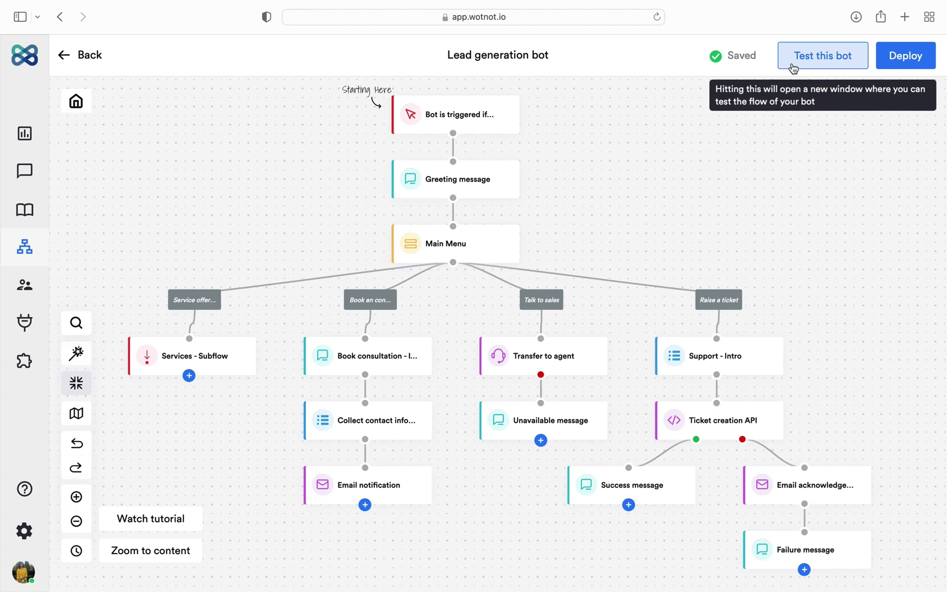
click(793, 67)
click(643, 17)
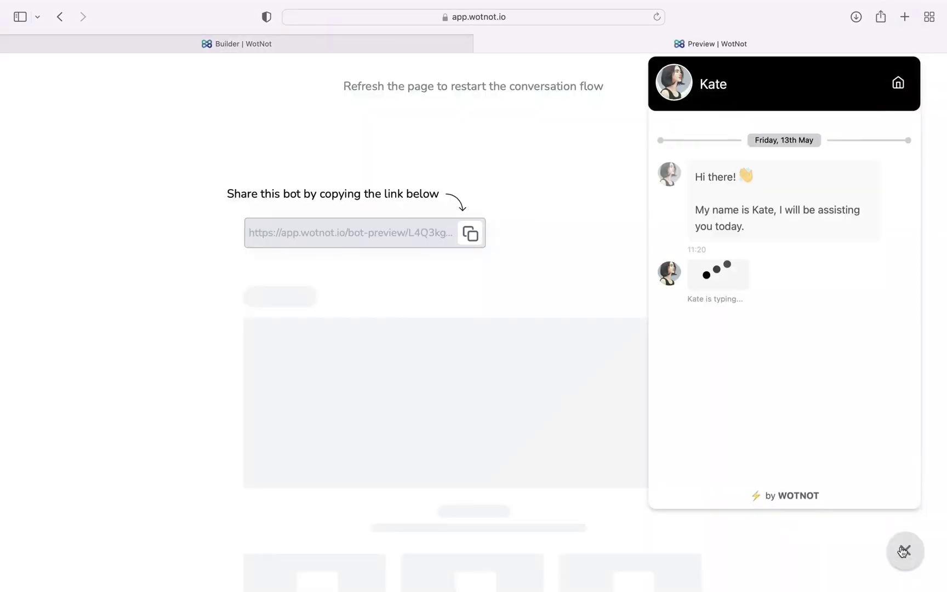
click(776, 339)
key(super+w)
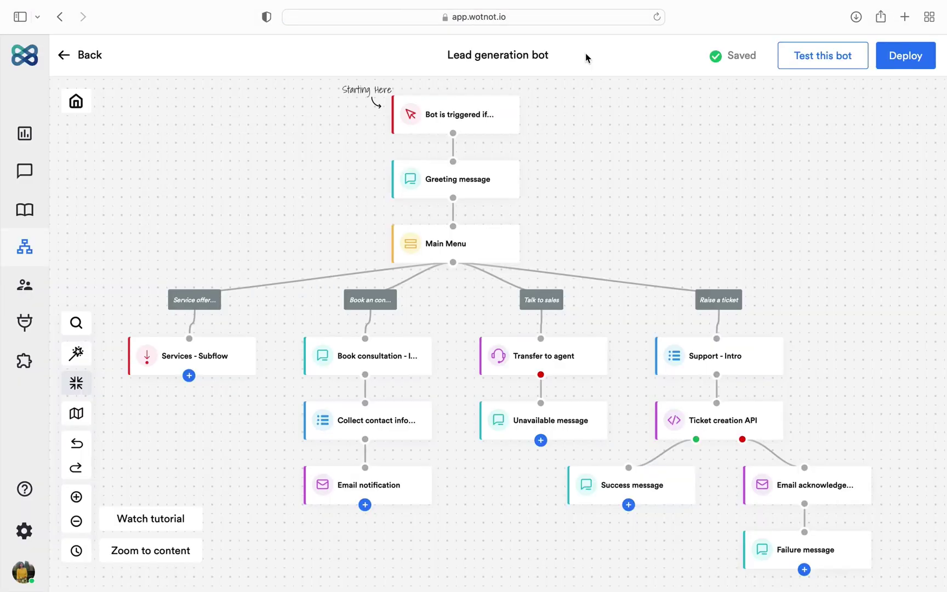
click(892, 68)
click(543, 273)
text(https://test.wotnot.io/)
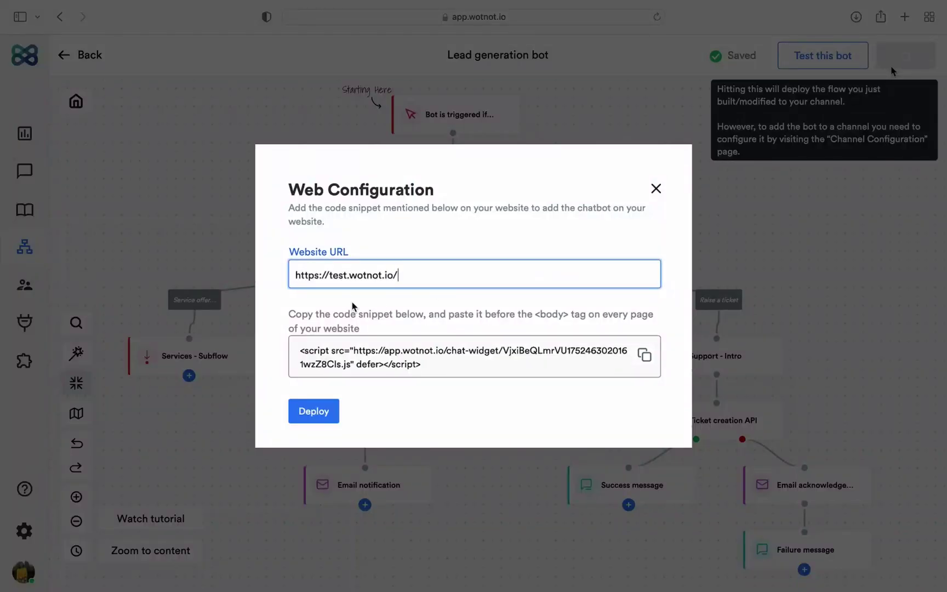
click(455, 335)
click(644, 355)
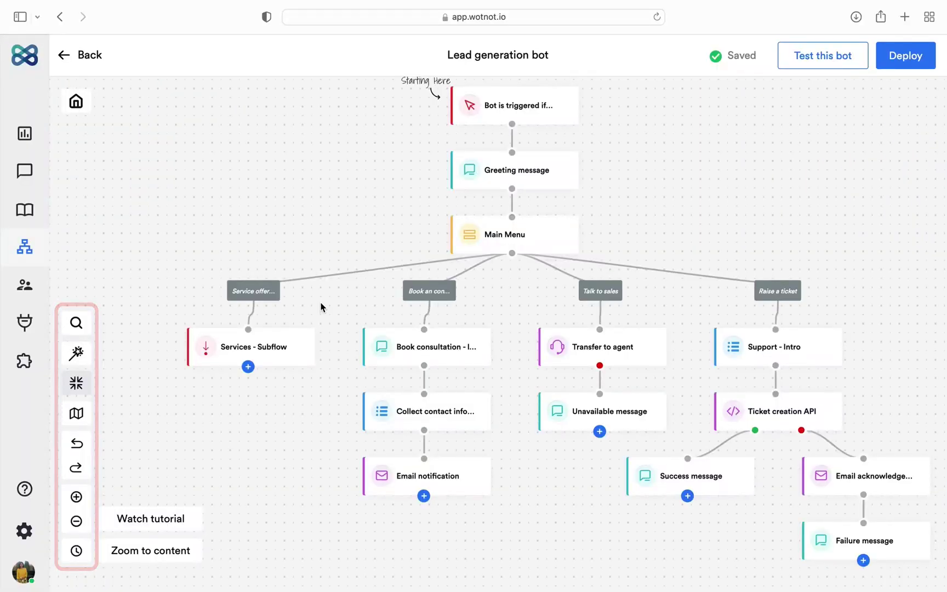
Step: Search 'email' to find the Email notification block, then drag three blocks to new positions
click(77, 333)
text(email)
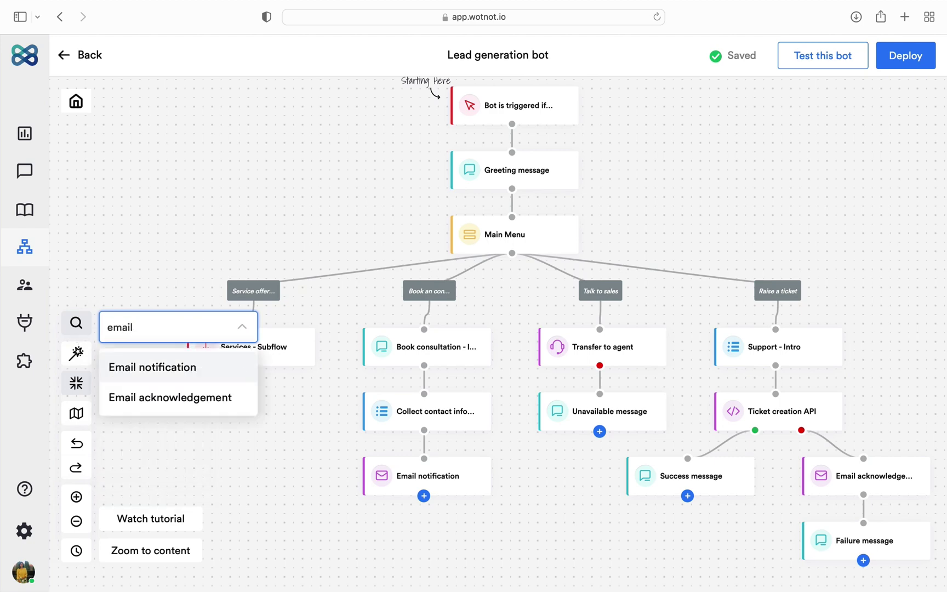
click(143, 366)
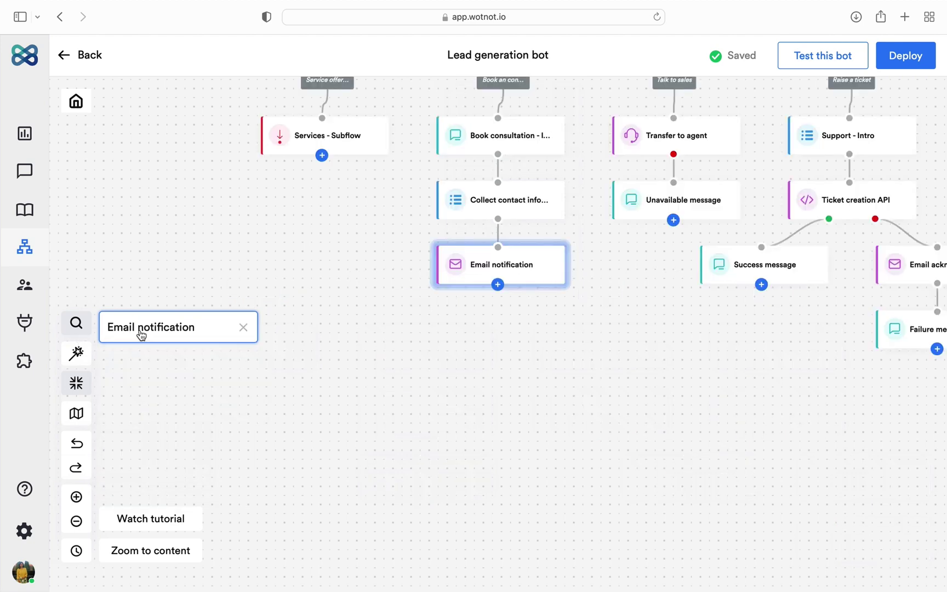
drag(483, 268, 380, 342)
drag(329, 143, 491, 405)
drag(645, 211, 276, 169)
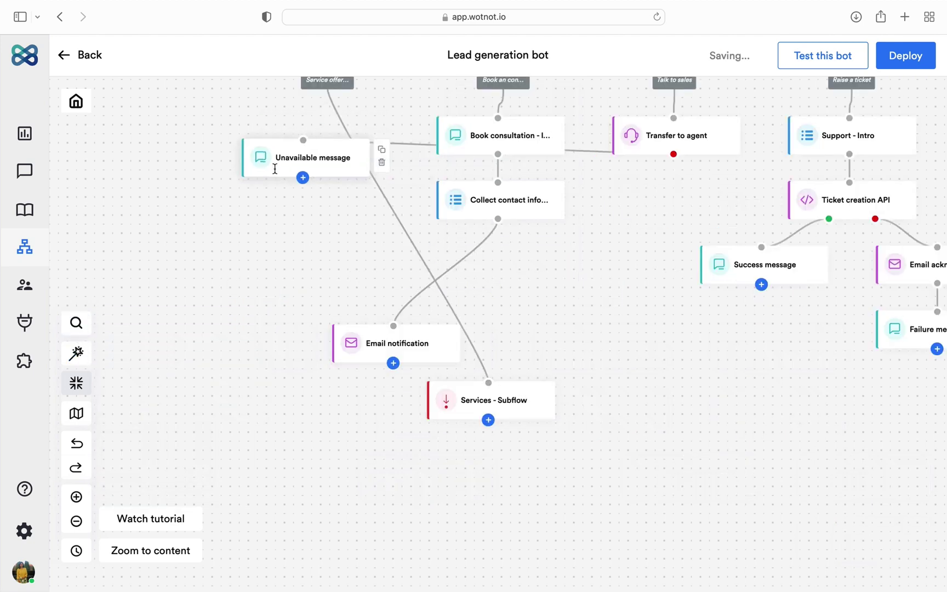
Step: Auto-layout the flow into a tidy tree and toggle between Expanded and Compressed views
click(76, 354)
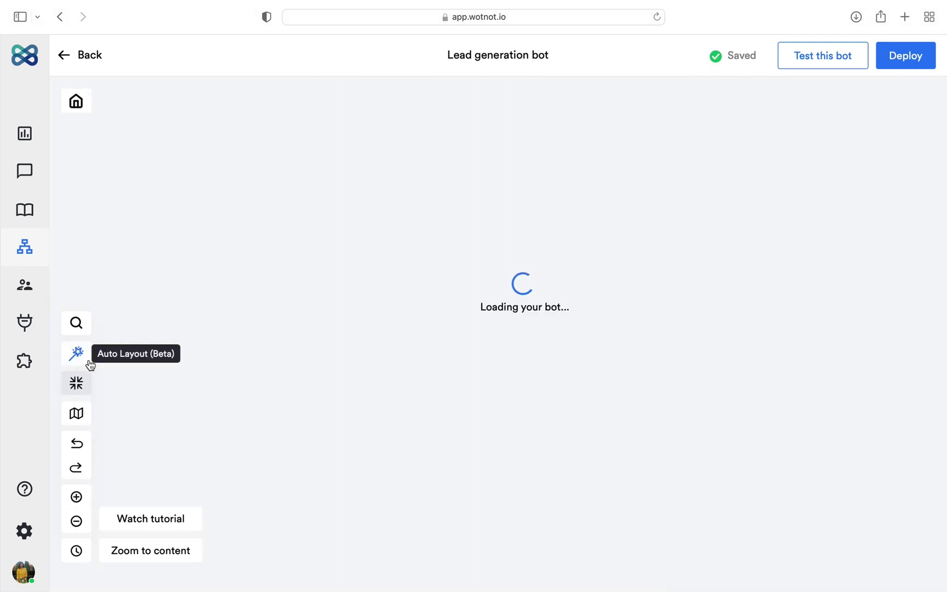
click(78, 384)
click(82, 389)
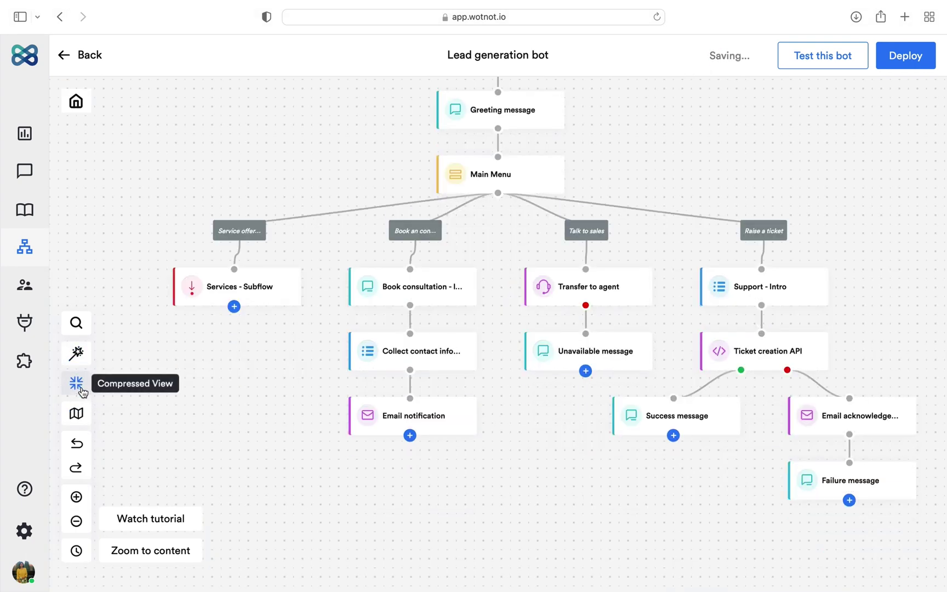
click(77, 384)
click(76, 383)
click(77, 384)
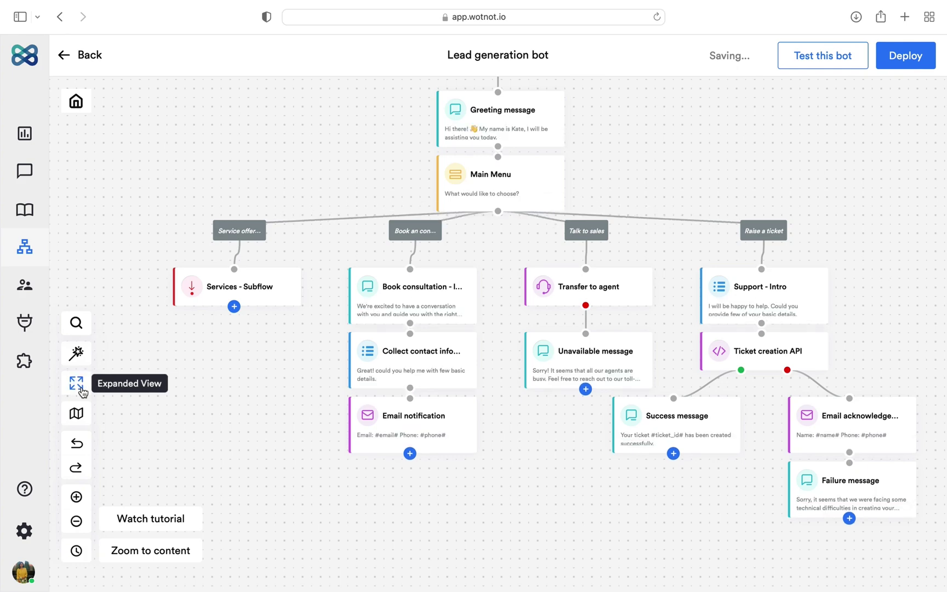
click(77, 391)
Step: Navigate with the minimap, undo and redo the last change, zoom, then open version history
click(76, 413)
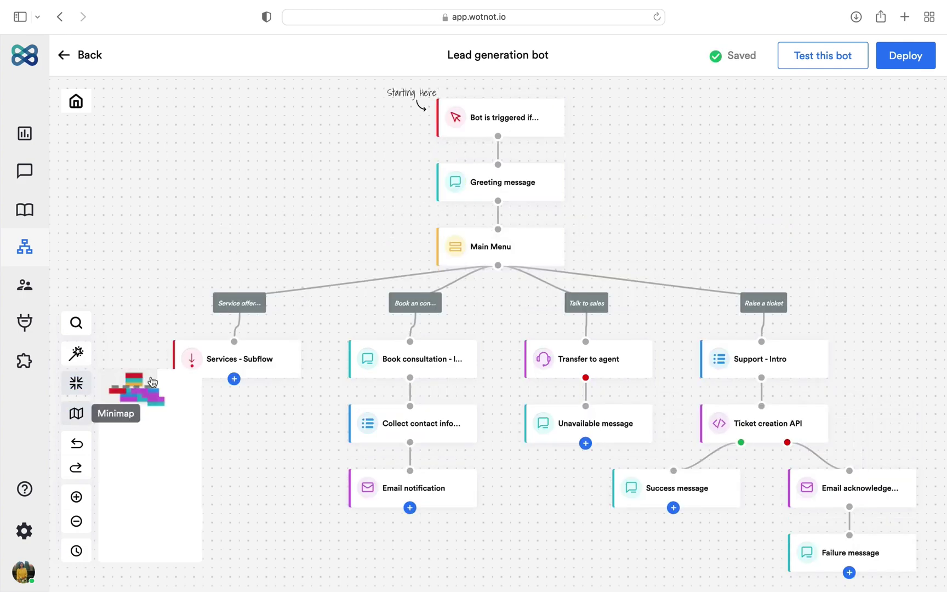
click(161, 389)
drag(161, 389, 157, 391)
click(77, 444)
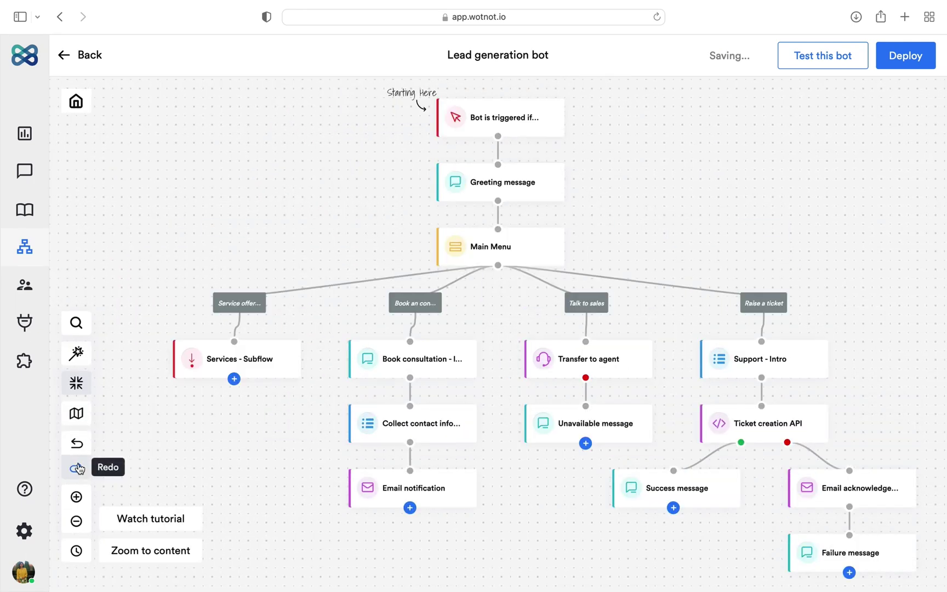
click(78, 467)
click(76, 497)
click(76, 521)
click(76, 522)
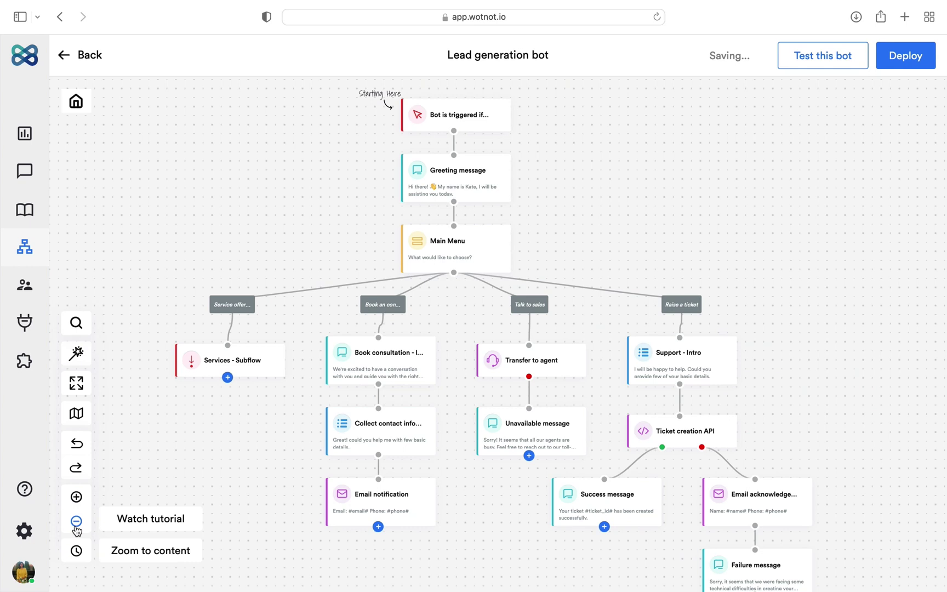
click(77, 551)
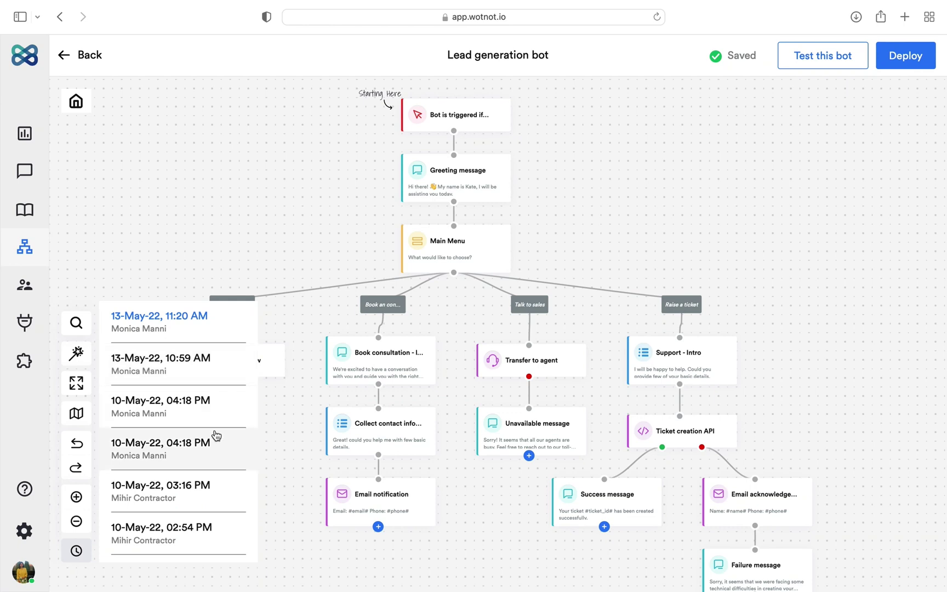
click(205, 537)
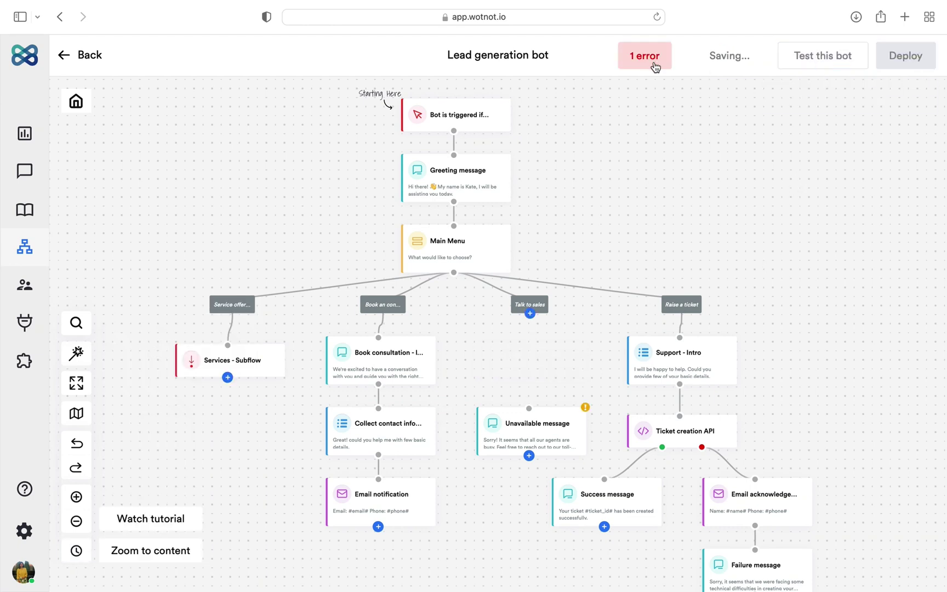
click(655, 67)
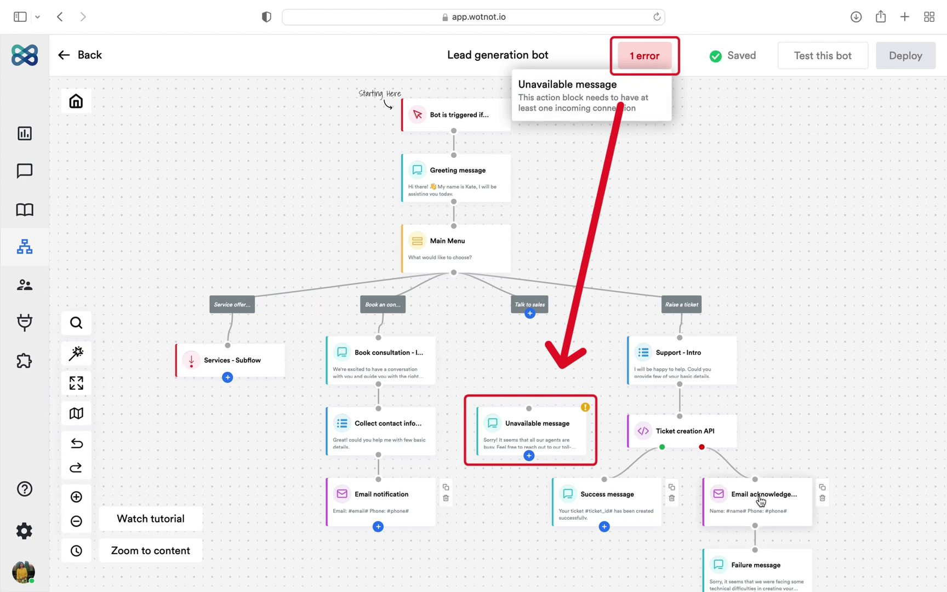
click(571, 417)
click(78, 450)
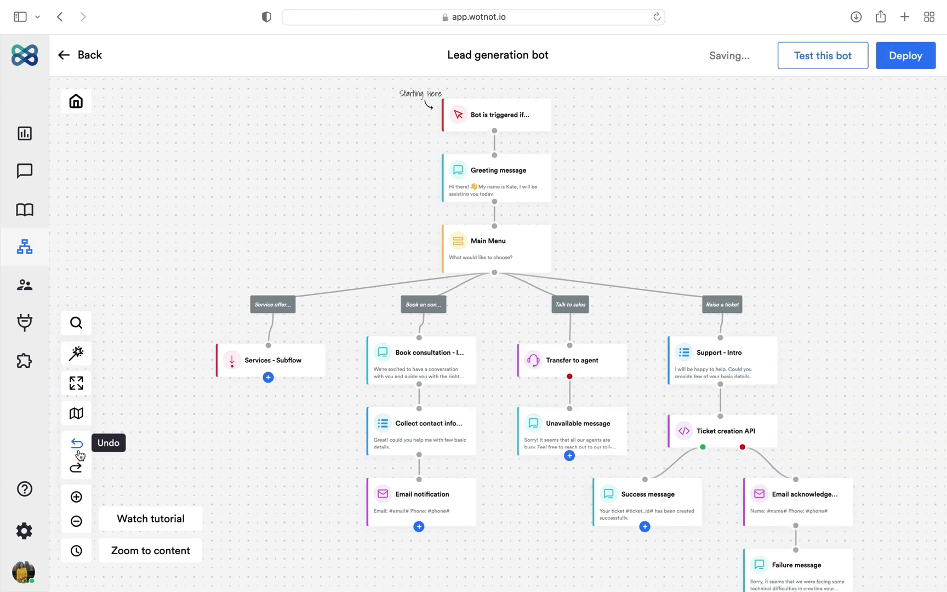